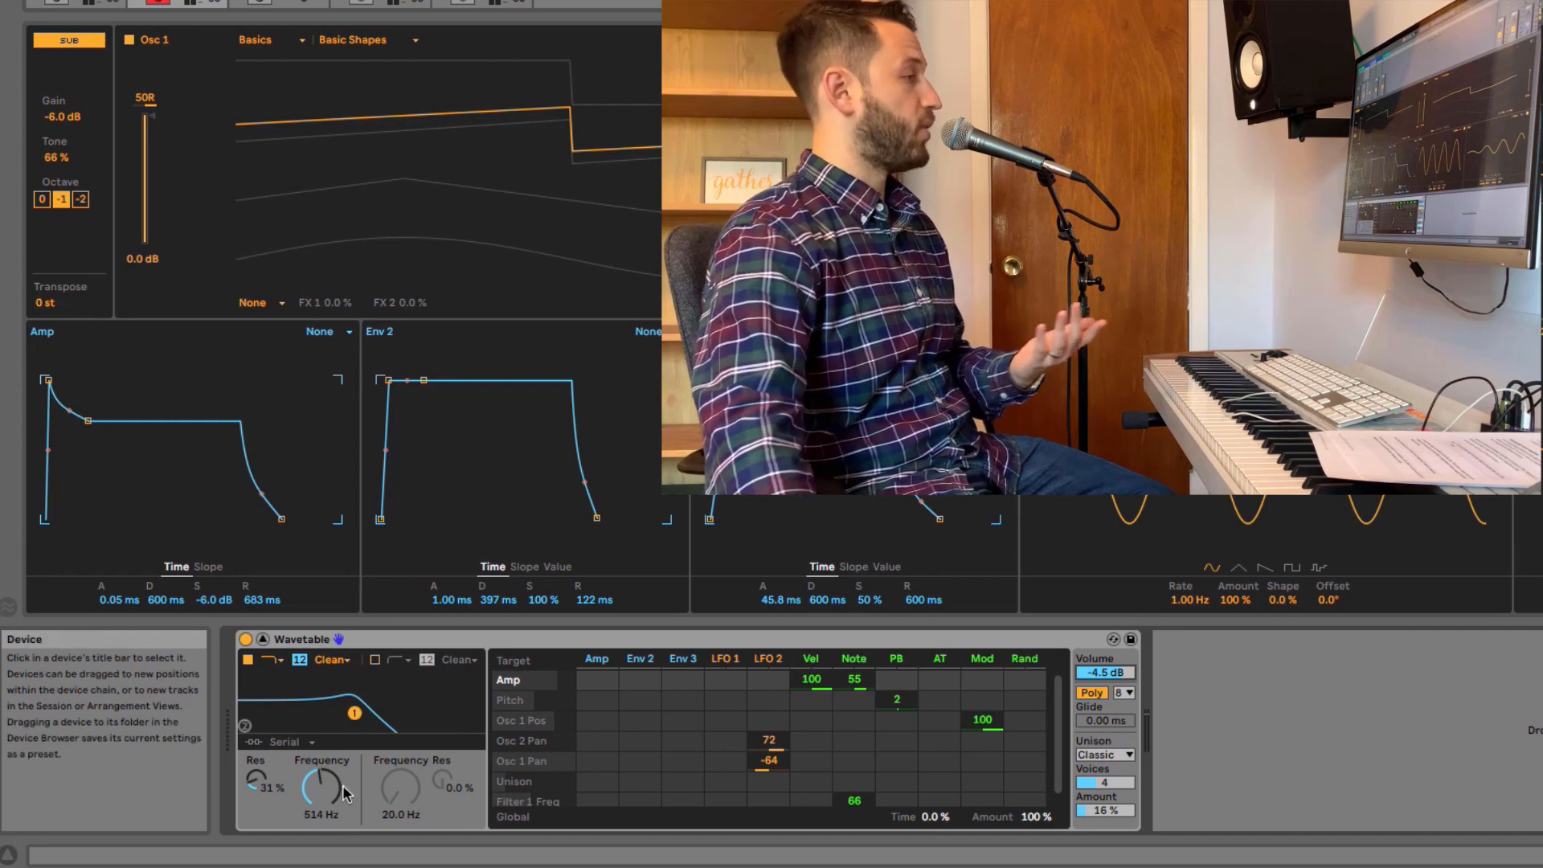
Set Env 2's attack to 112 ms and modulate the Filter 1 frequency, raised to 606 Hz, with Env 2 by 59.
click(451, 599)
drag(451, 600, 451, 562)
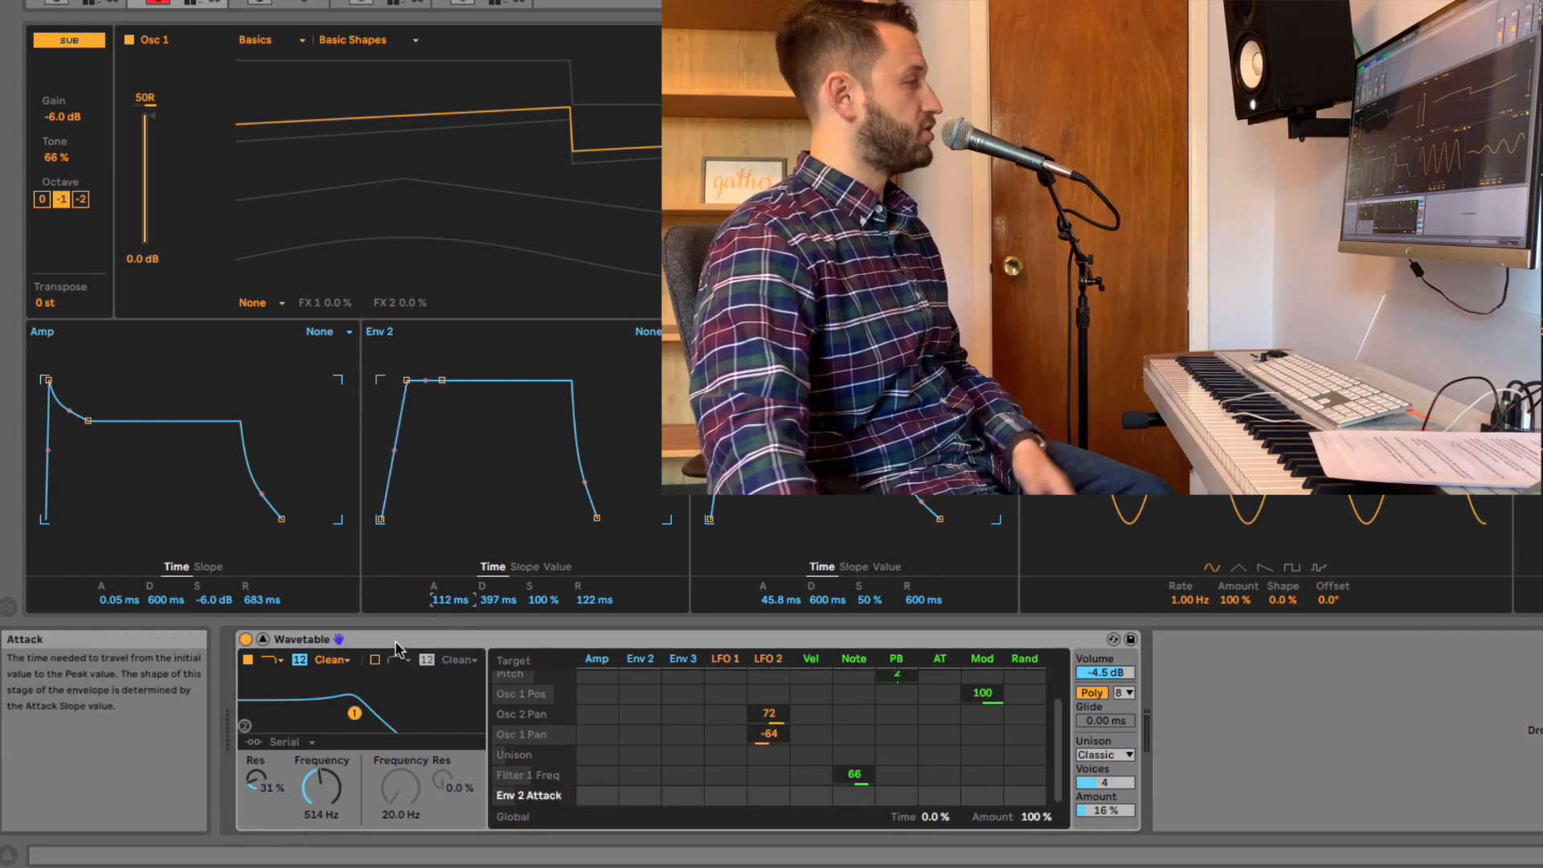
click(321, 788)
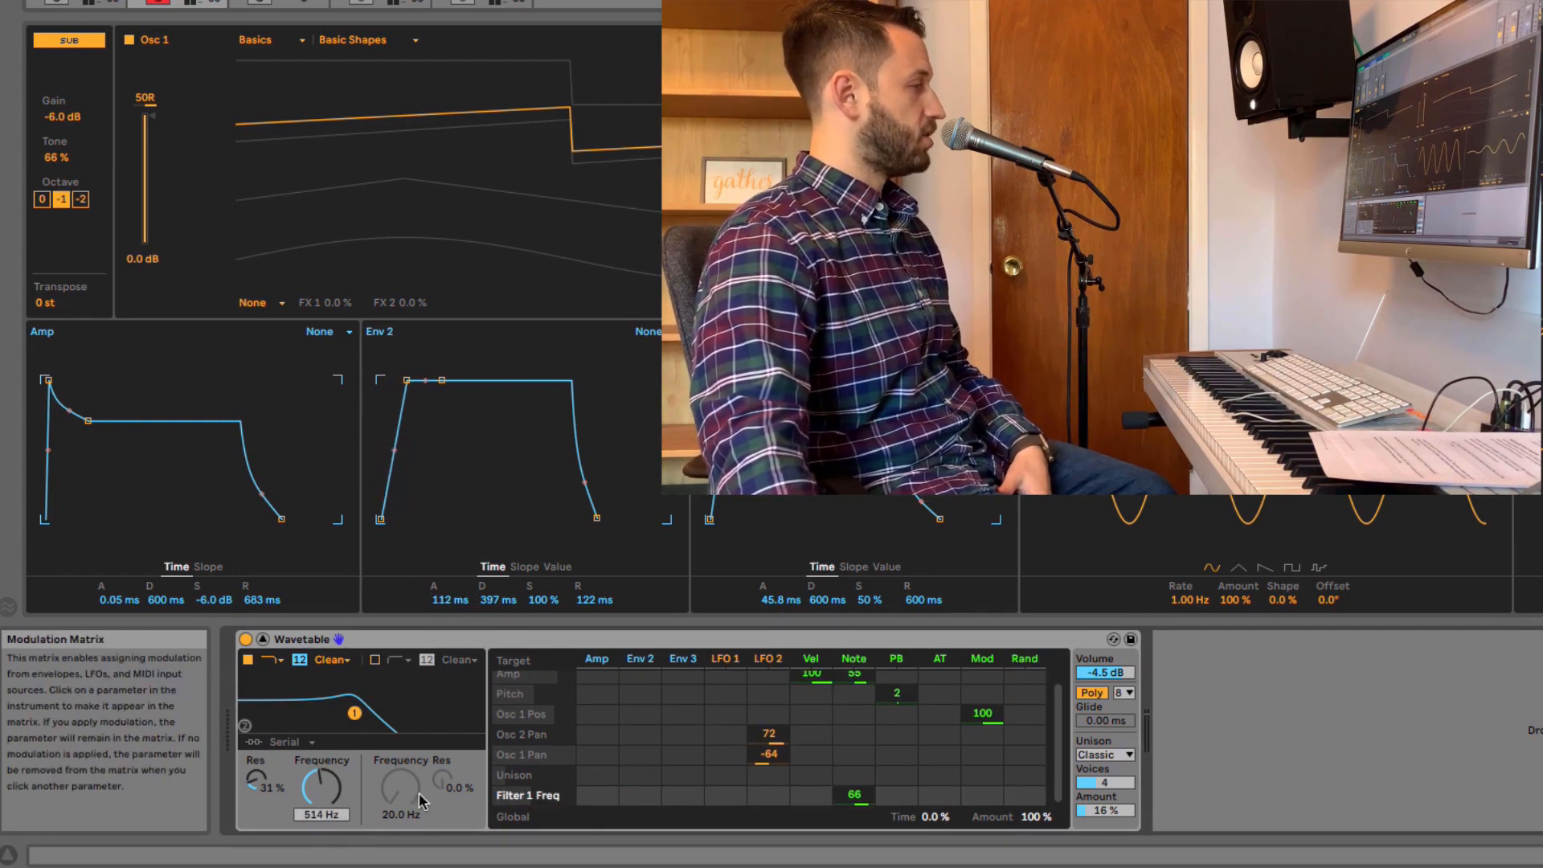
double_click(320, 789)
drag(324, 792, 324, 856)
click(641, 794)
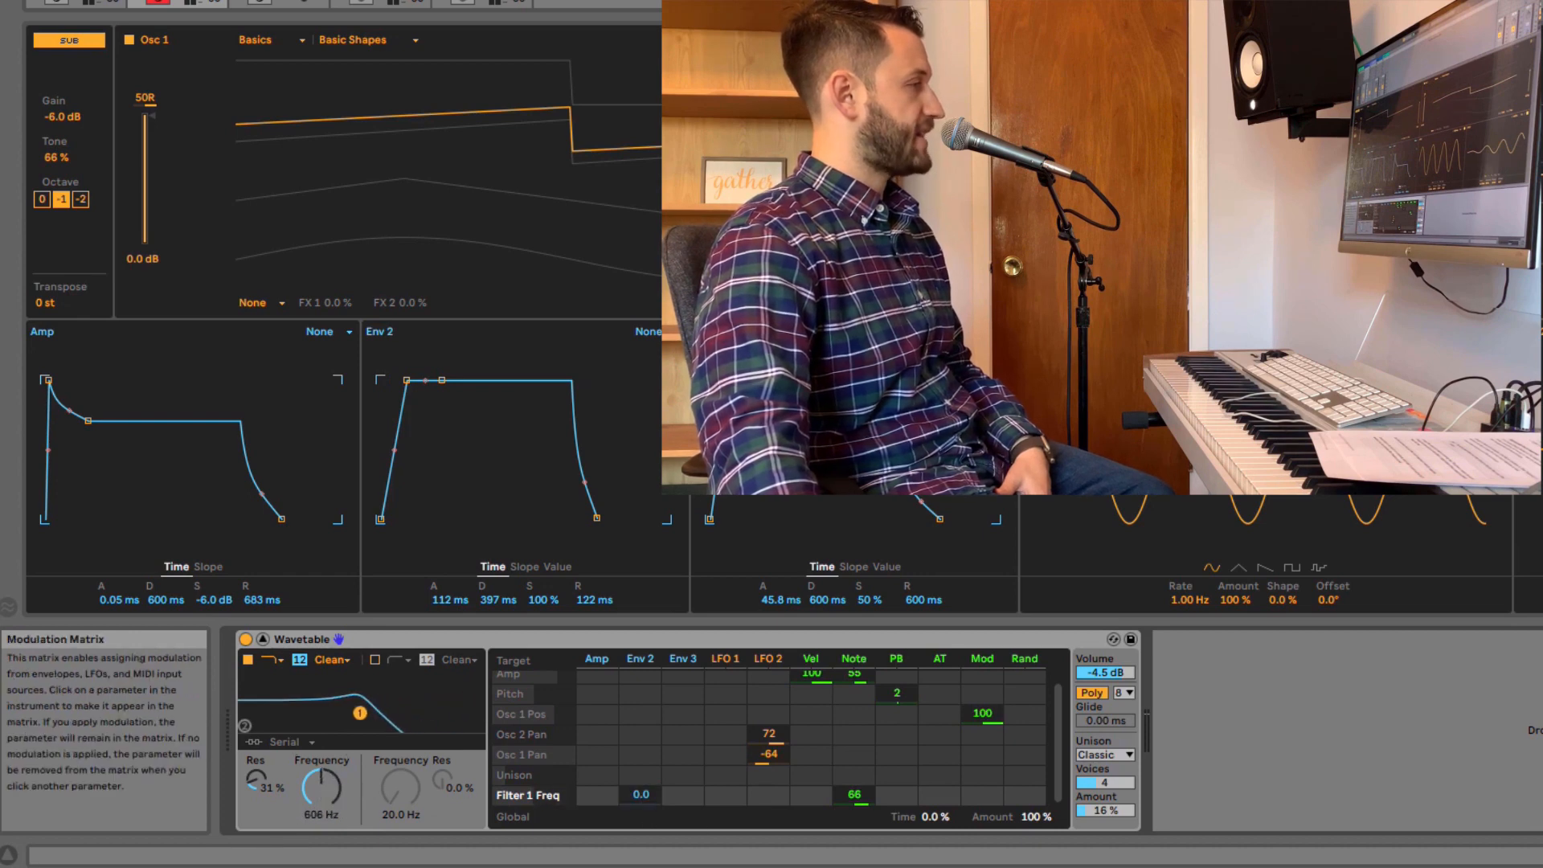
Lower Env 2's sustain to 34 % and set the Filter 1 frequency to 202 Hz.
drag(544, 601, 432, 836)
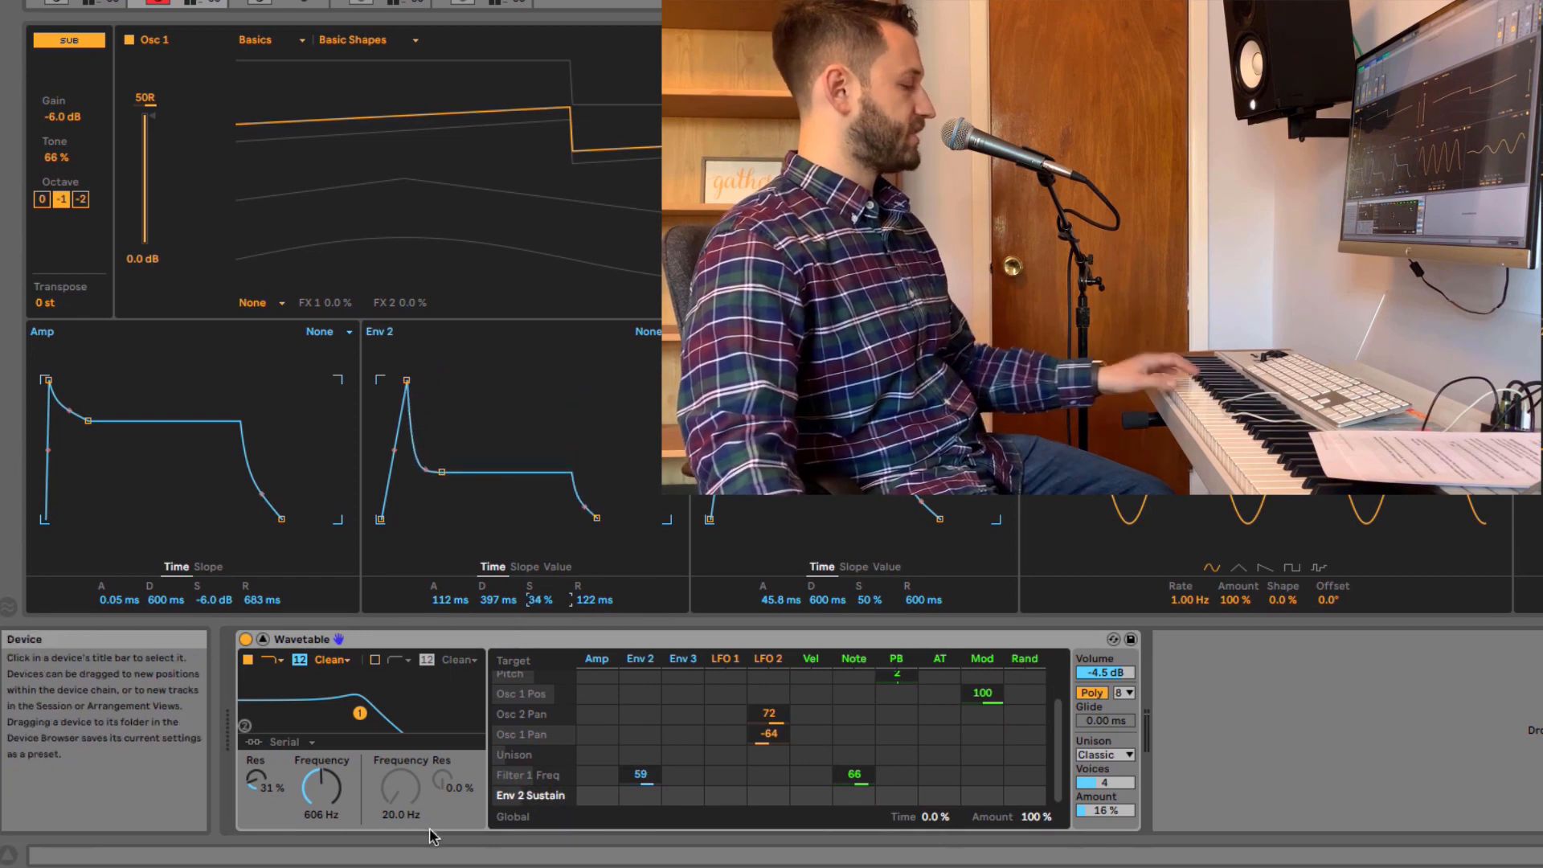
drag(322, 788, 322, 828)
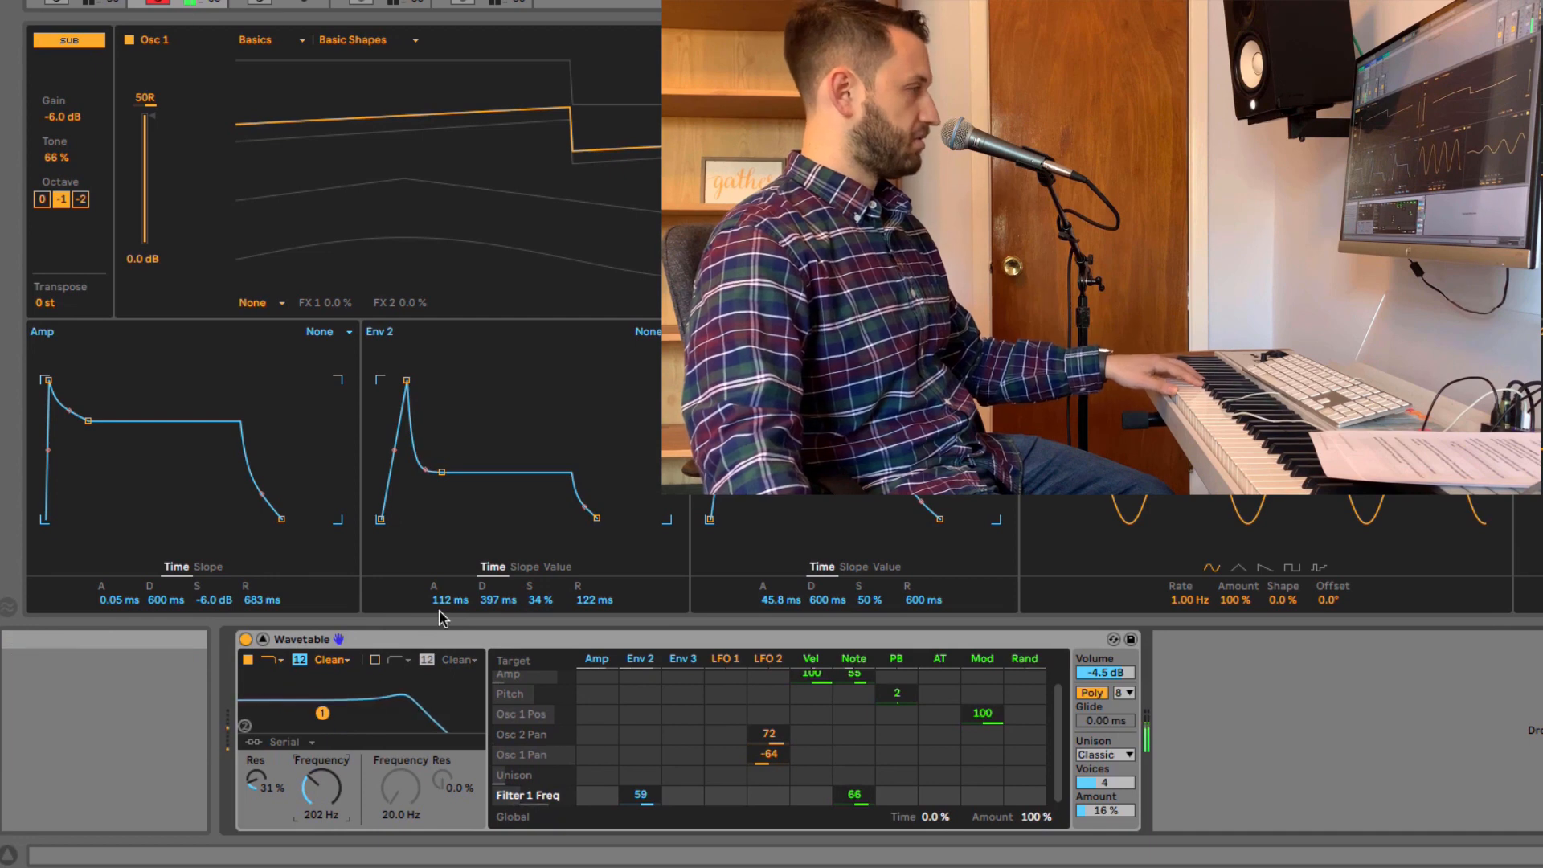
Try Env 2 attacks of 0.75 ms and 3.77 ms, settling on 3.54 s with 427 ms decay and 58 % sustain.
drag(448, 602, 447, 635)
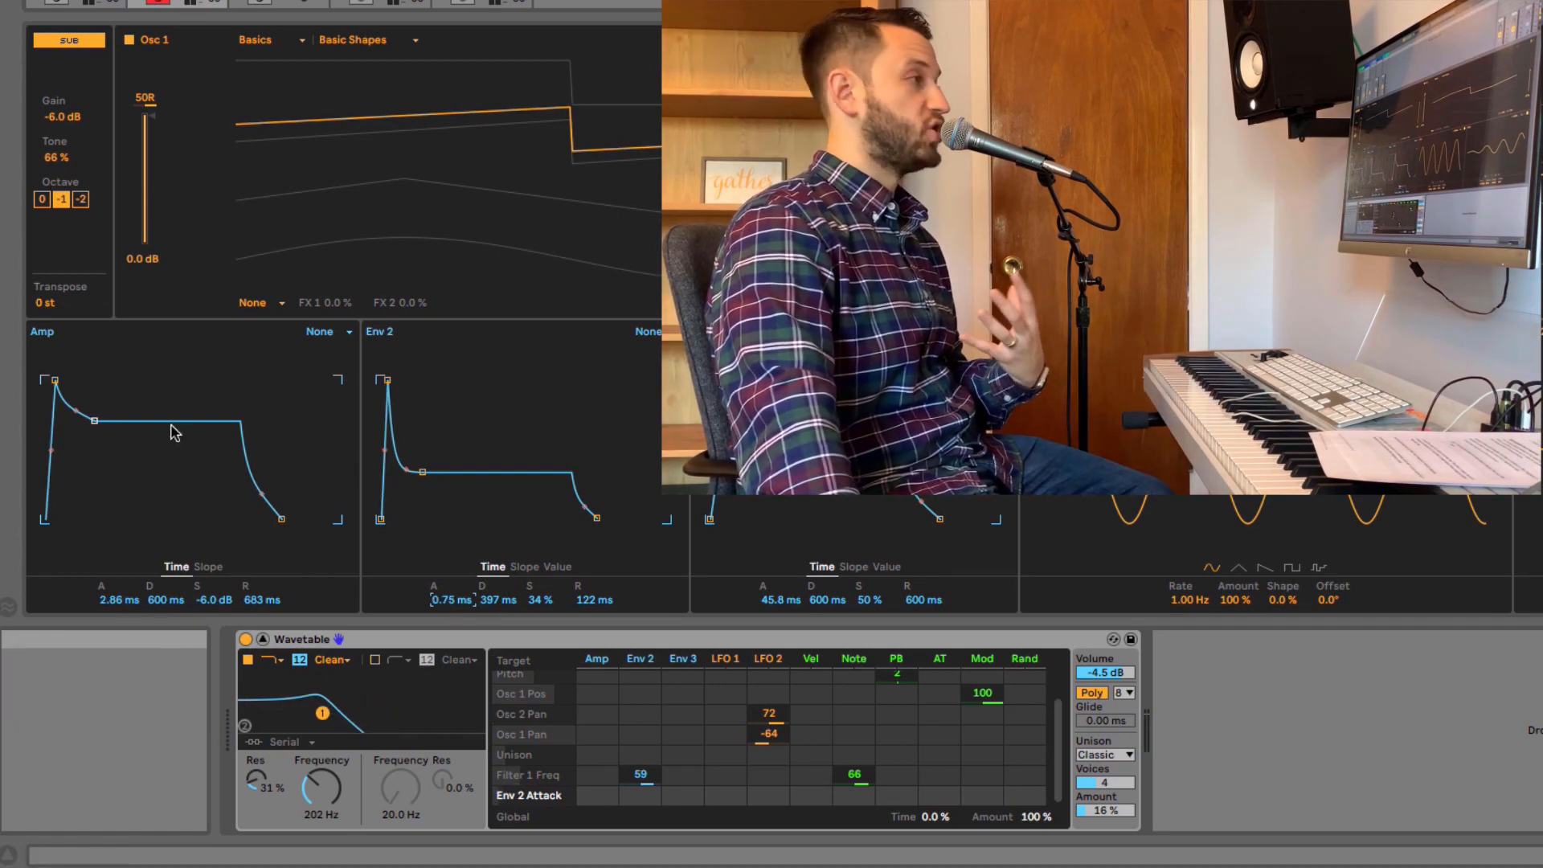
mouse_move(444, 597)
mouse_down()
mouse_move(444, 561)
mouse_move(445, 581)
mouse_up()
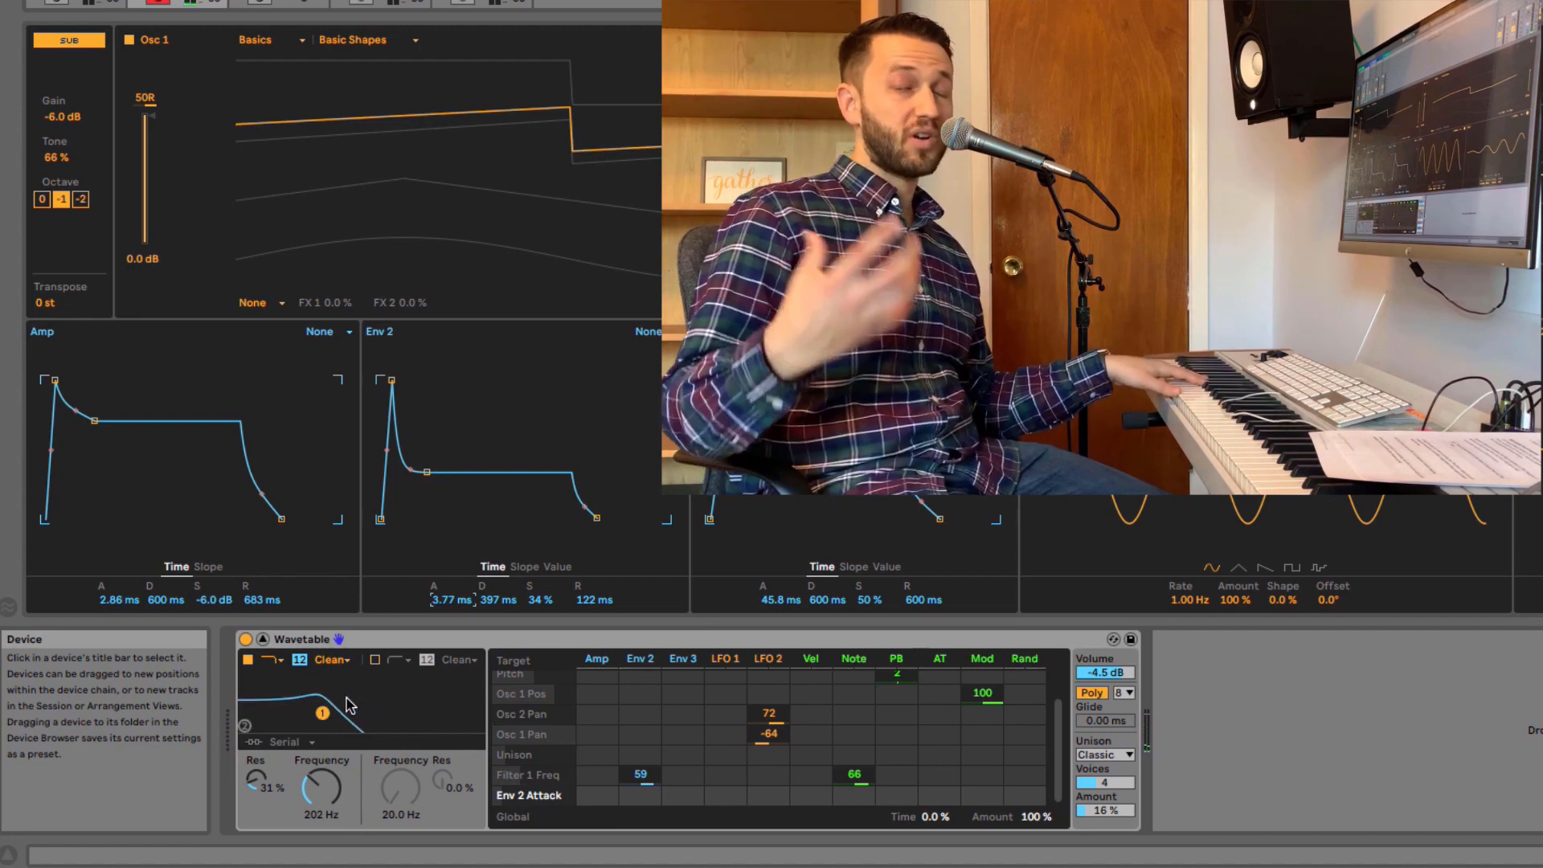
drag(445, 600, 478, 438)
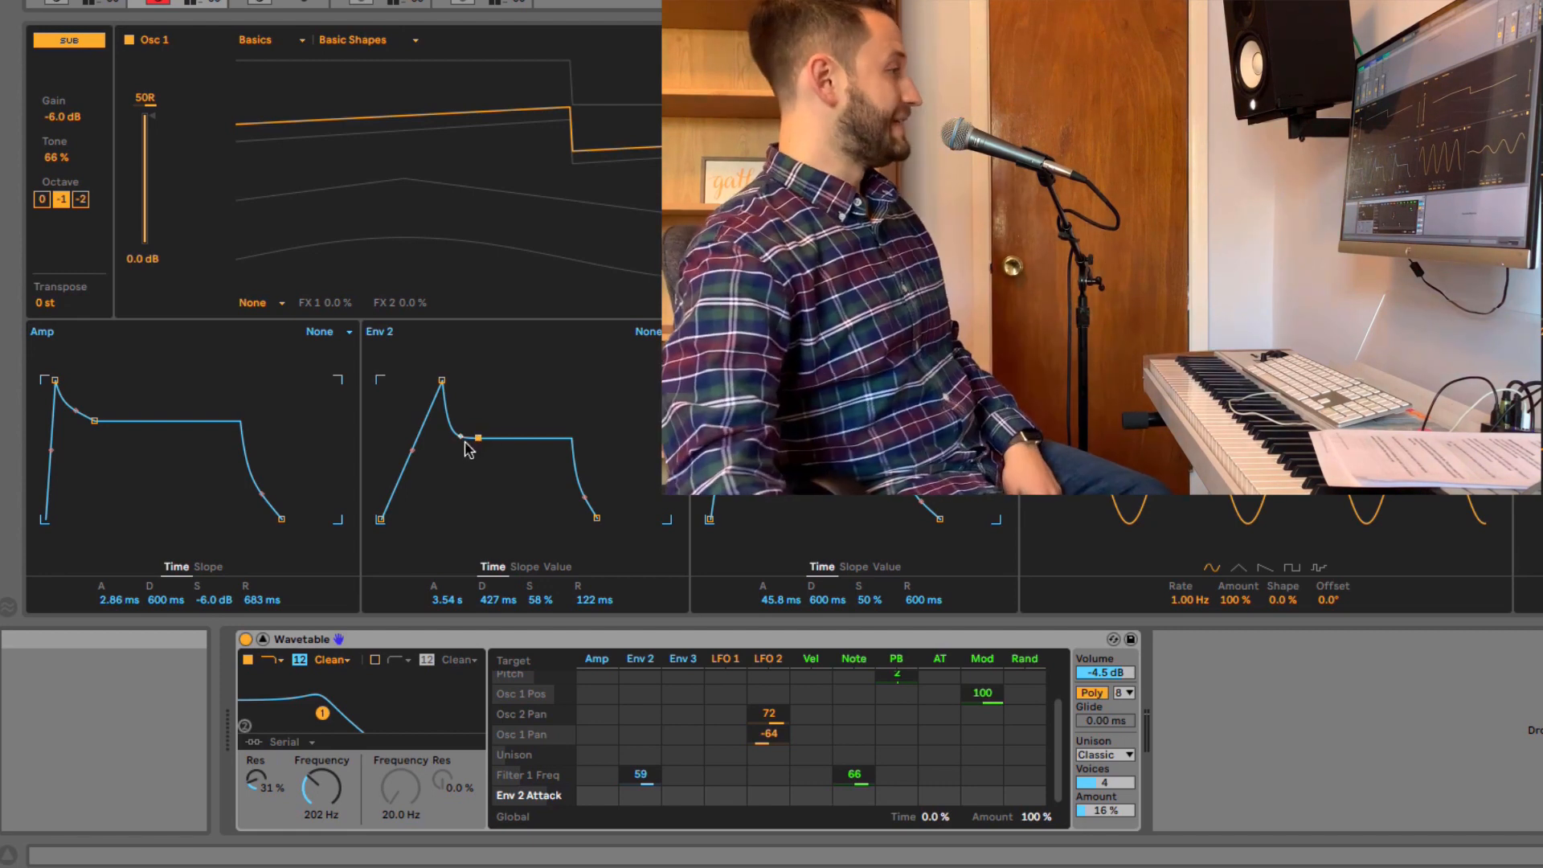
Set the Amp target's Note modulation to 58 and its Velocity modulation to 100 in the modulation matrix.
scroll(741, 749, up, 3)
click(856, 682)
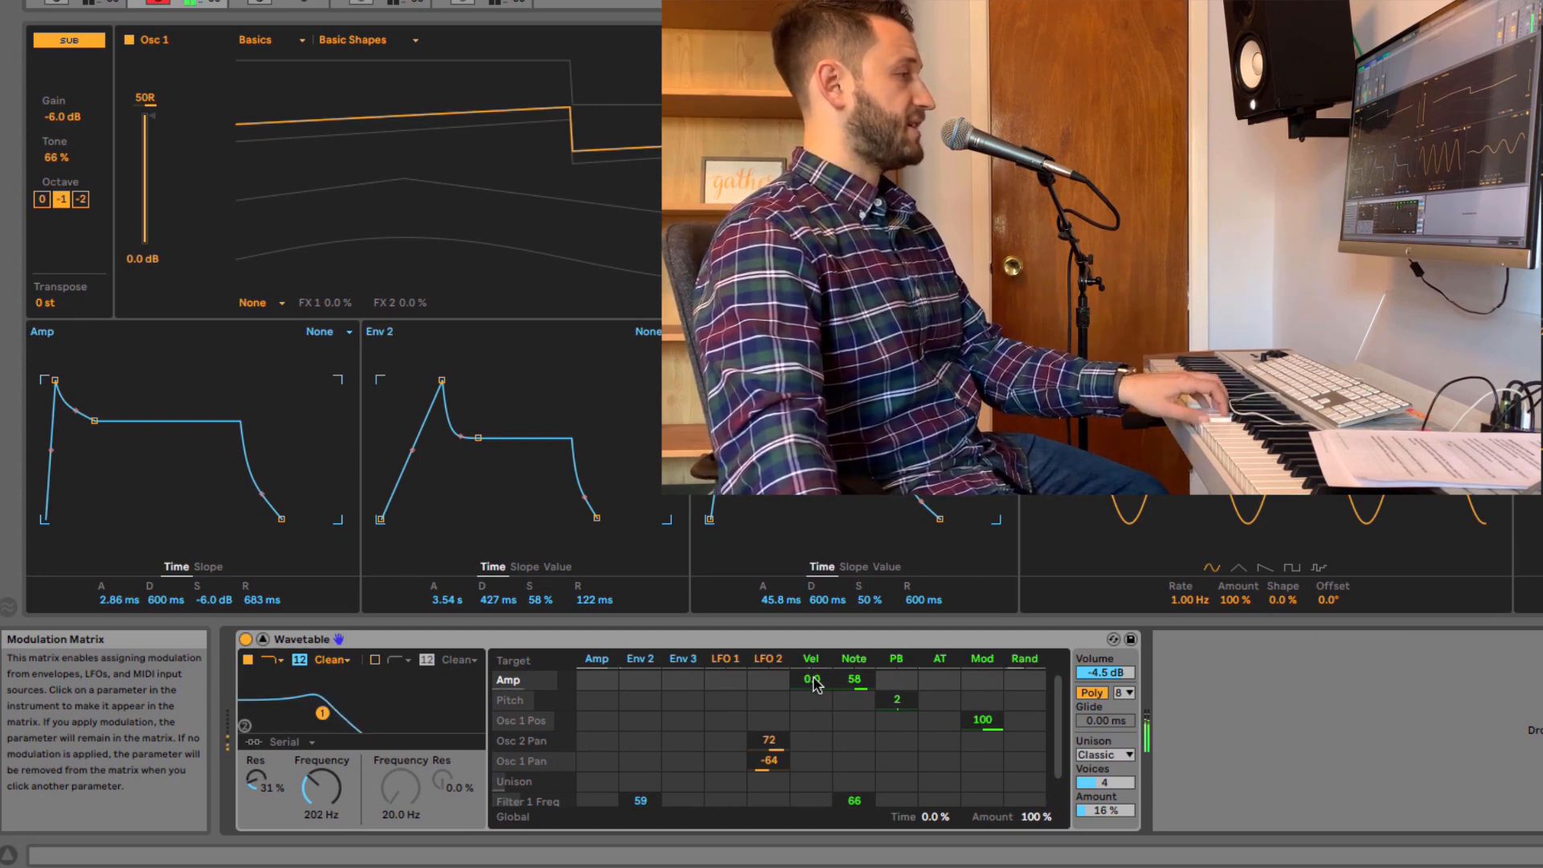
drag(816, 683, 822, 691)
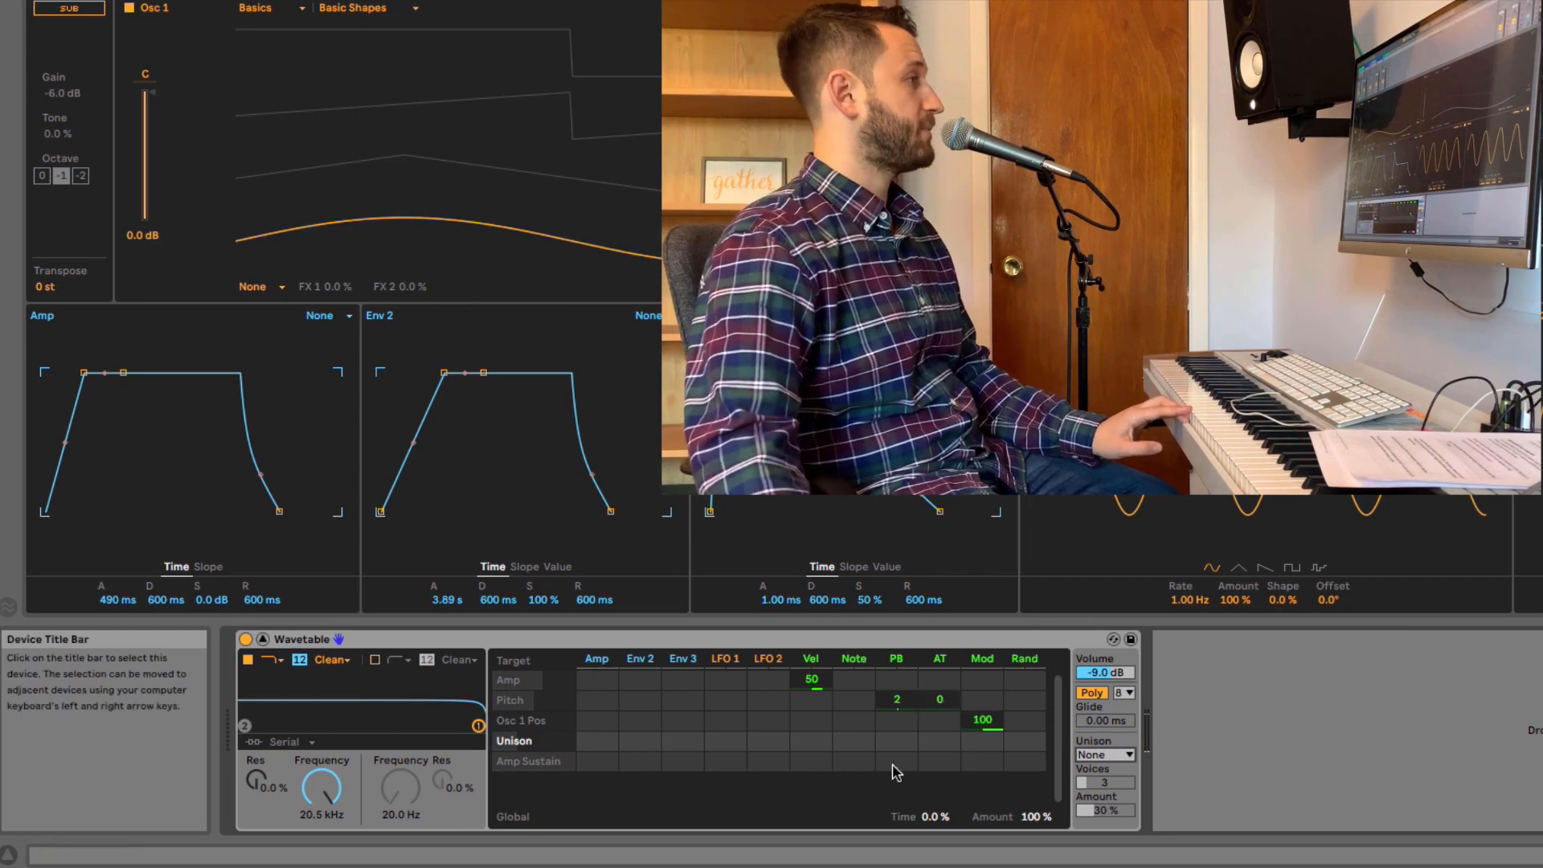
On the basic sine-like Wavetable patch, set Env 2's attack to 8.06 s and the unison mode to Classic.
drag(446, 601, 447, 580)
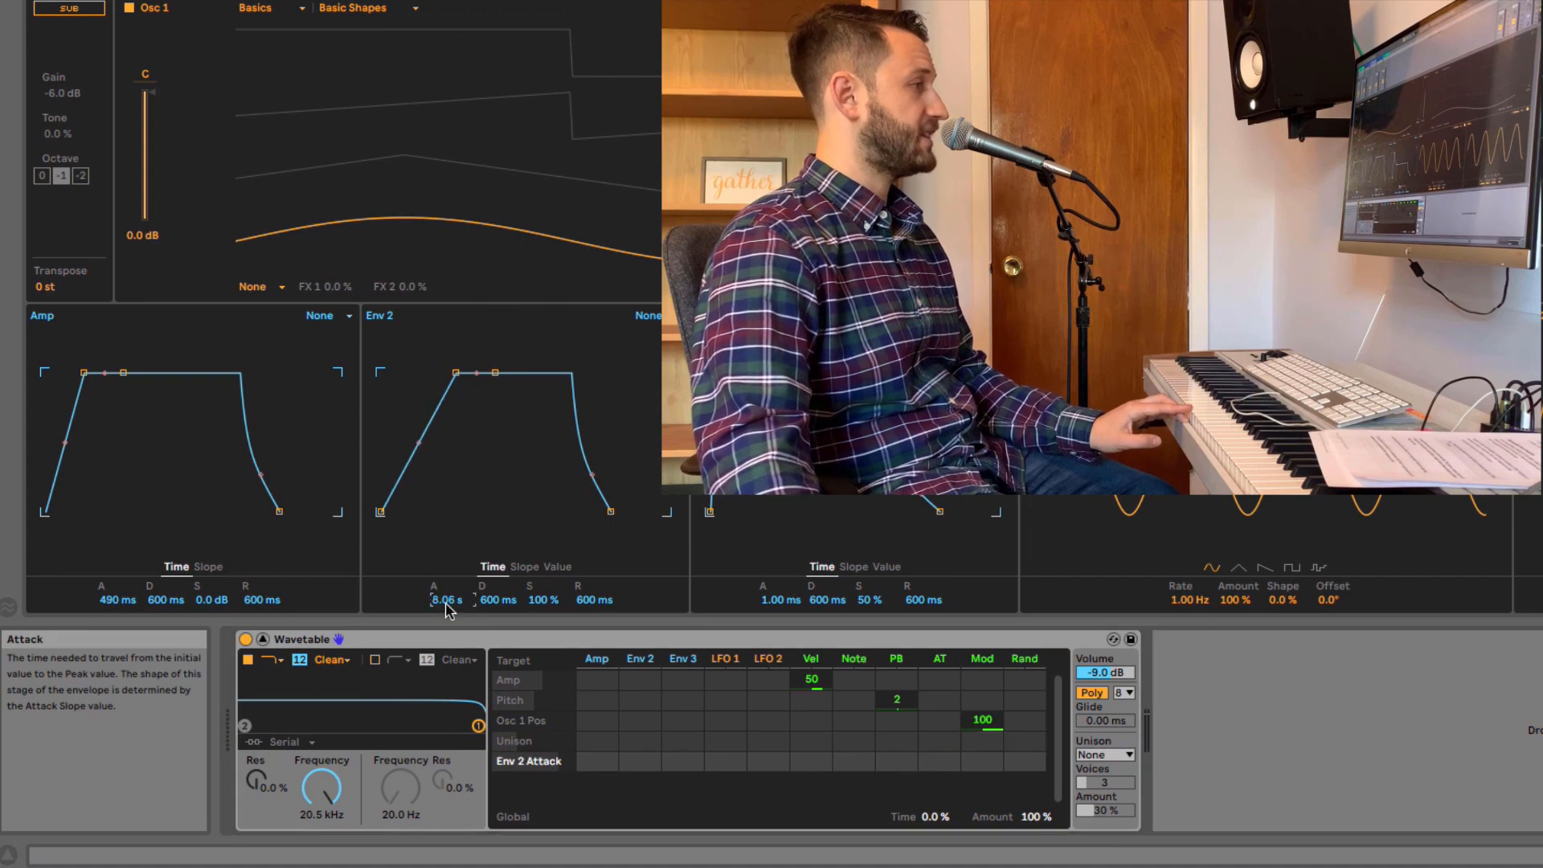
click(543, 600)
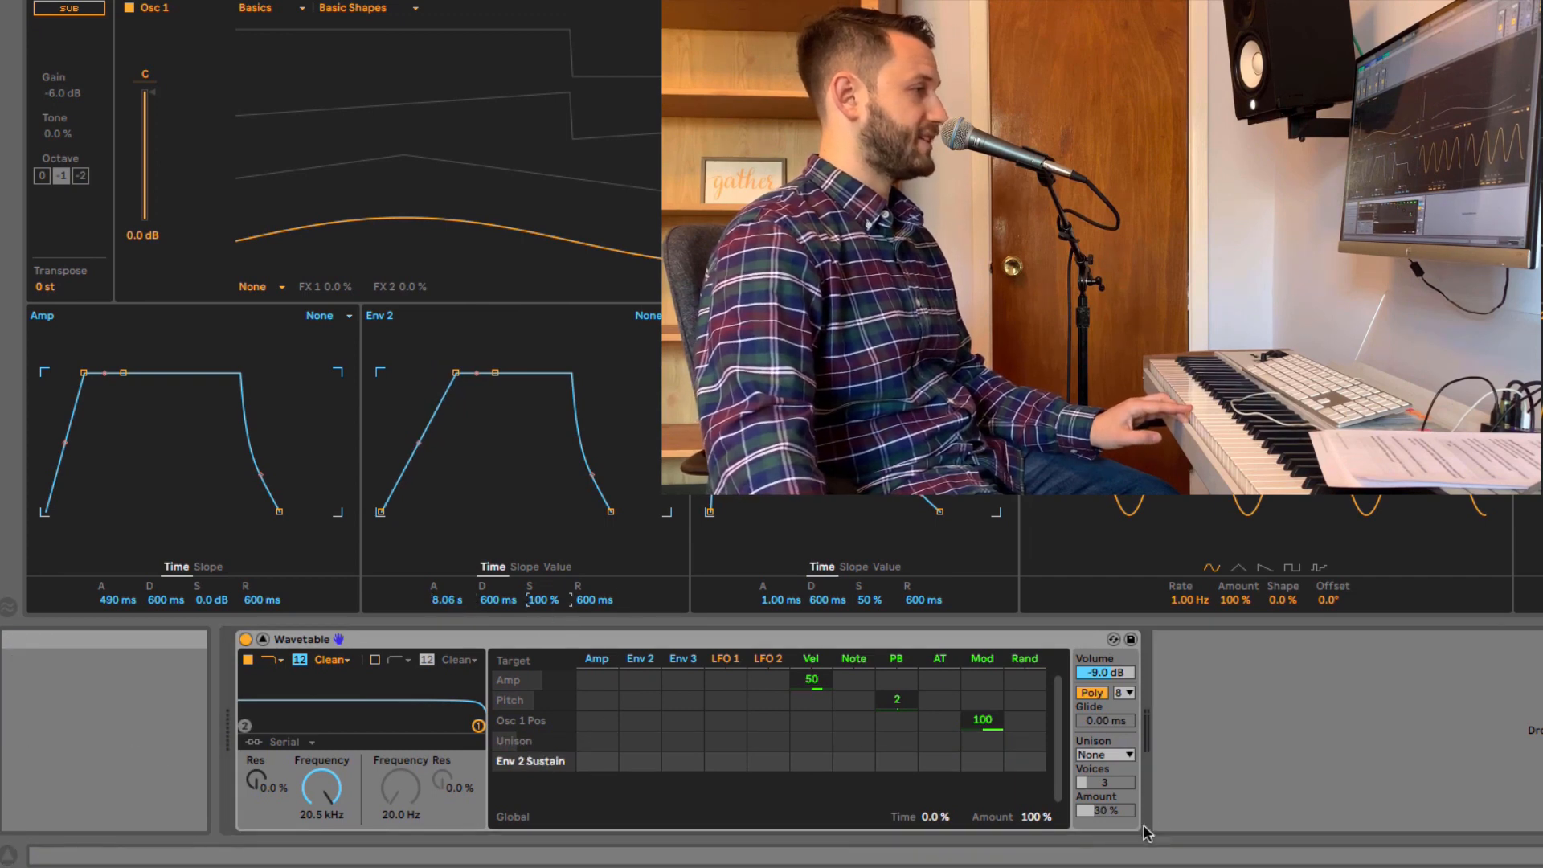
click(1107, 759)
click(1103, 673)
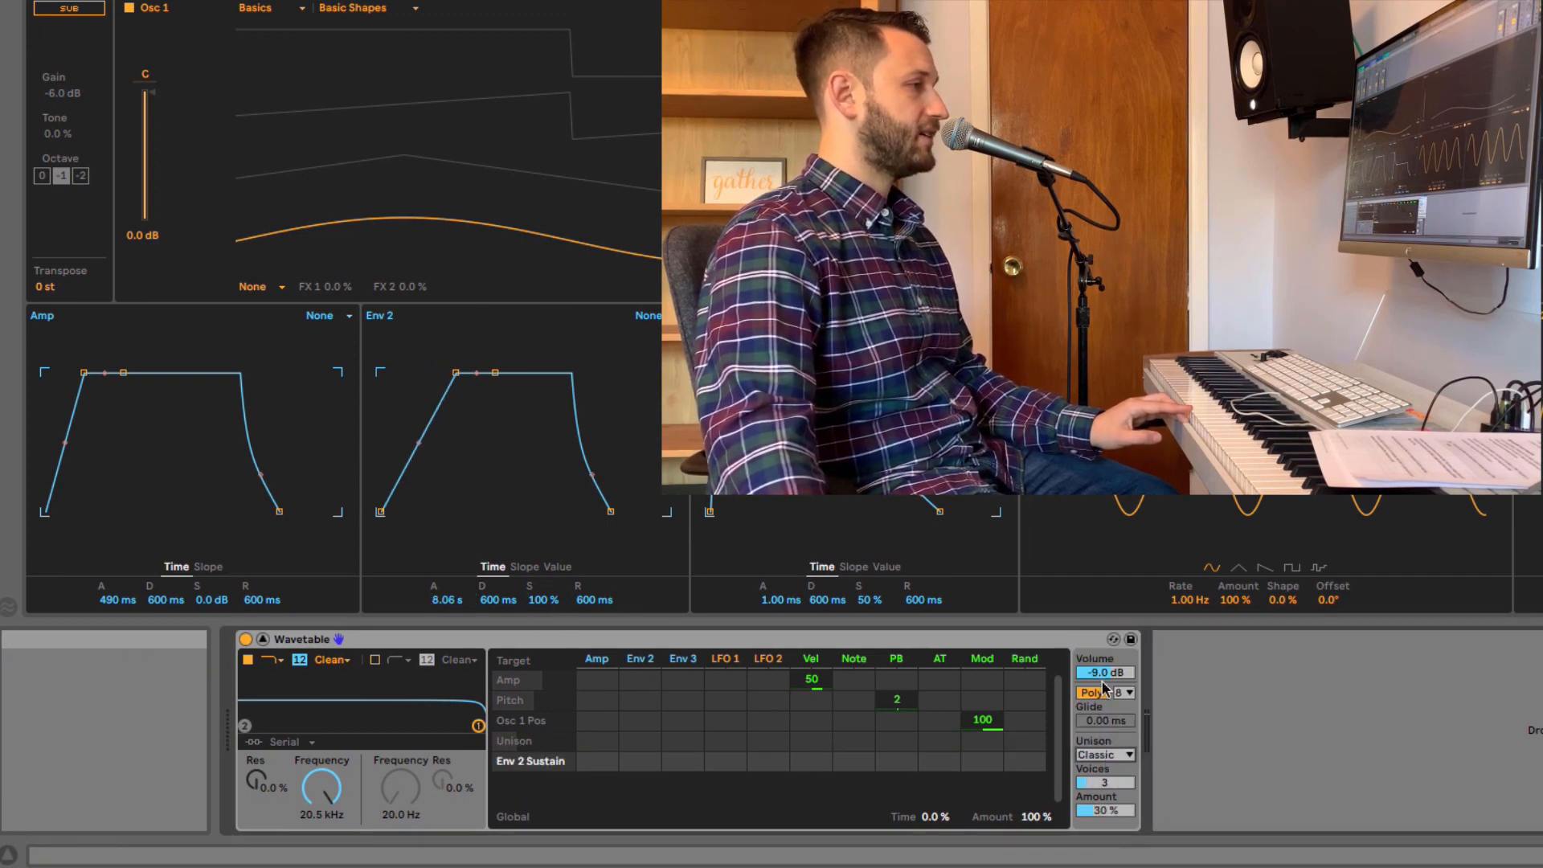
click(1108, 811)
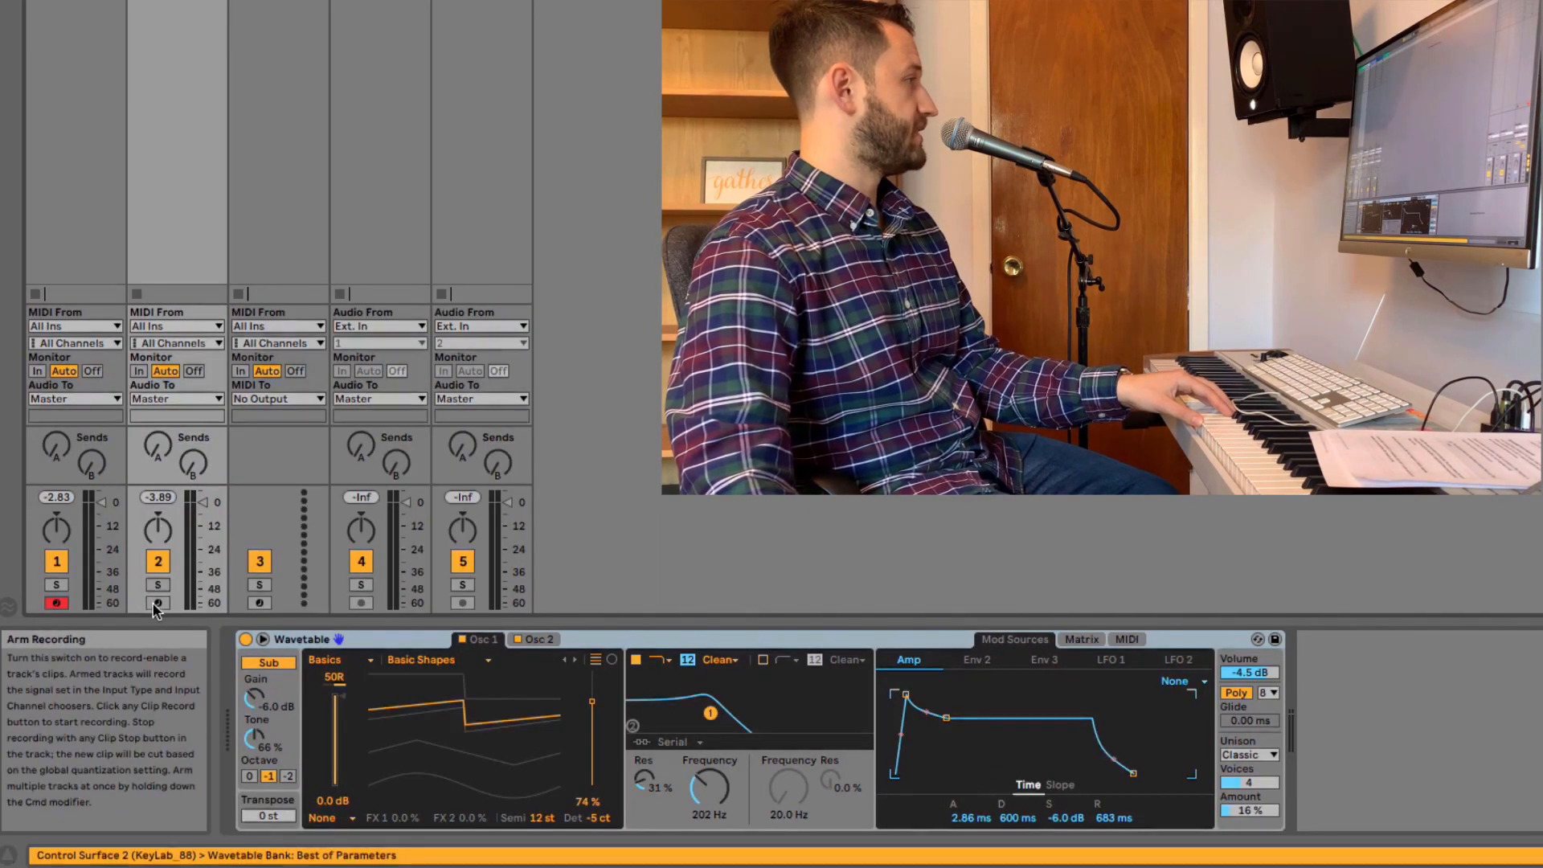
Arm the second Wavetable track for recording and expand its device view.
click(156, 604)
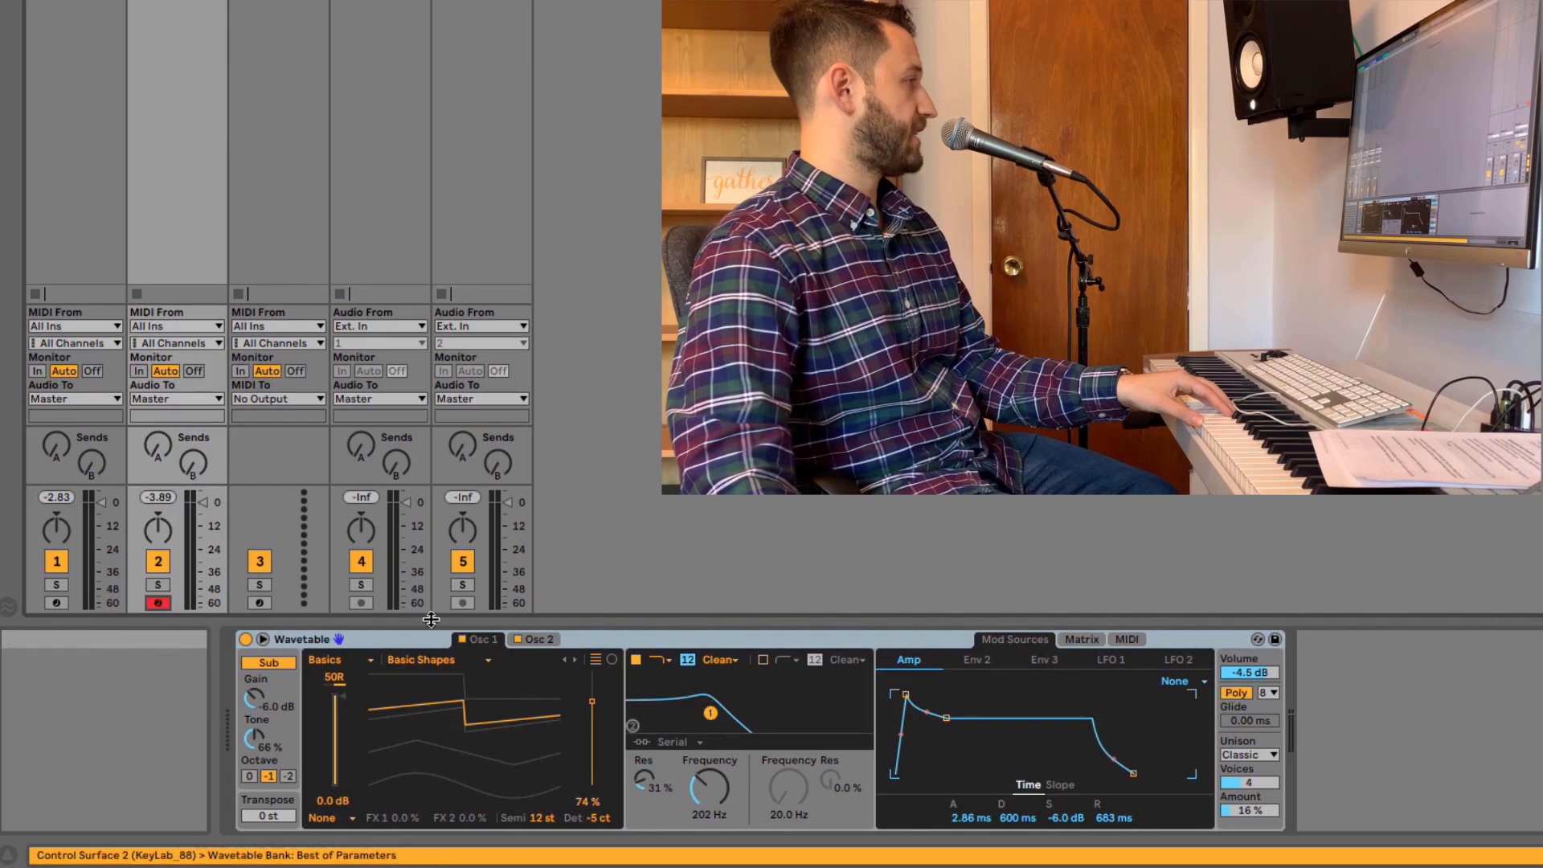
click(262, 639)
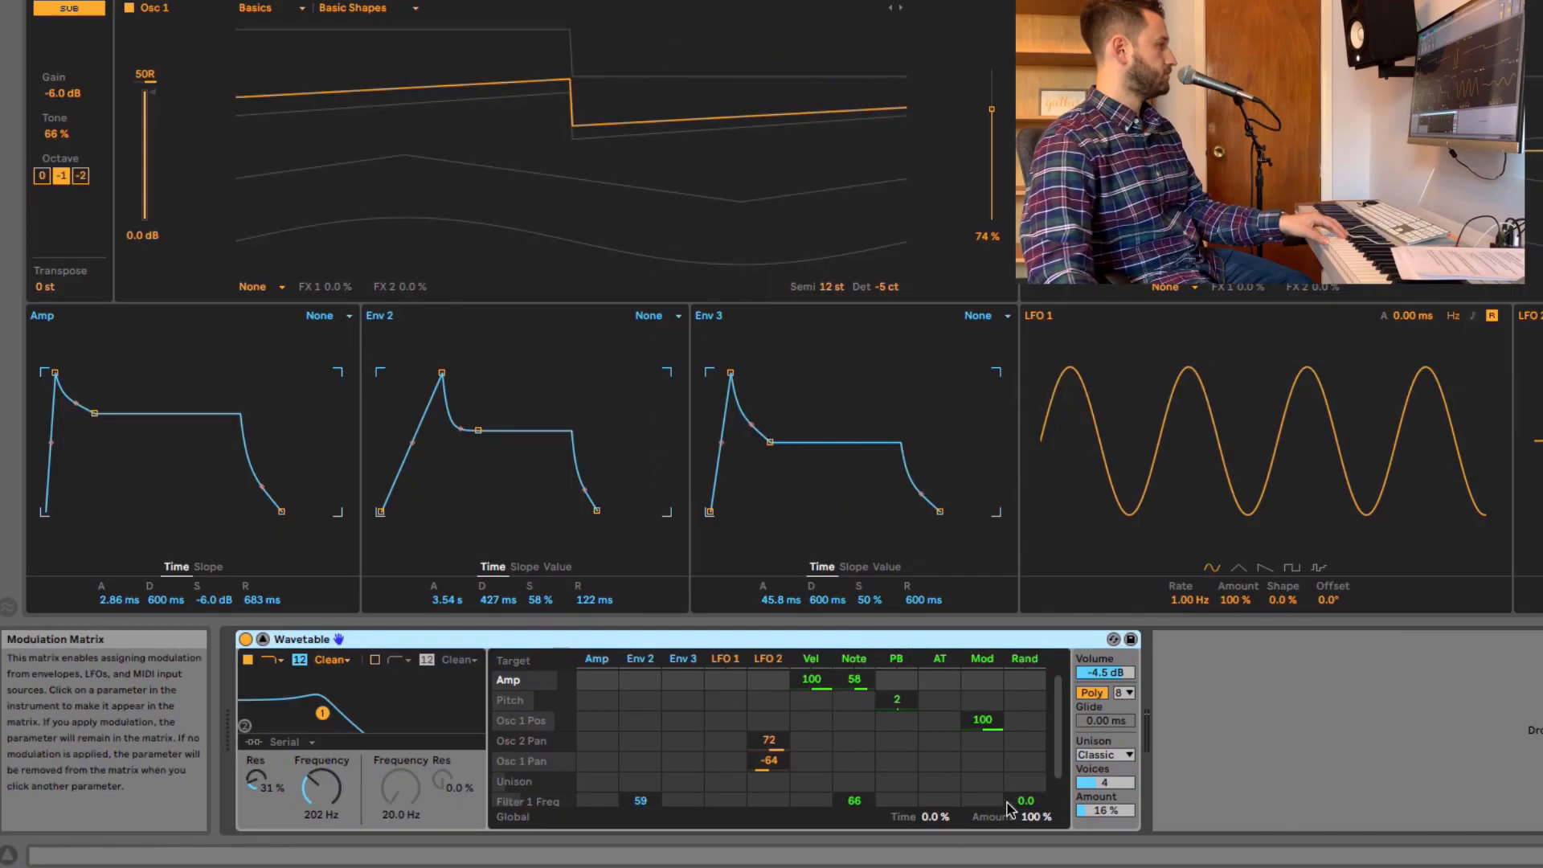
Modulate the Unison amount with Env 3 by 100 and lengthen Env 3's attack to 2.90 s.
scroll(679, 792, down, 1)
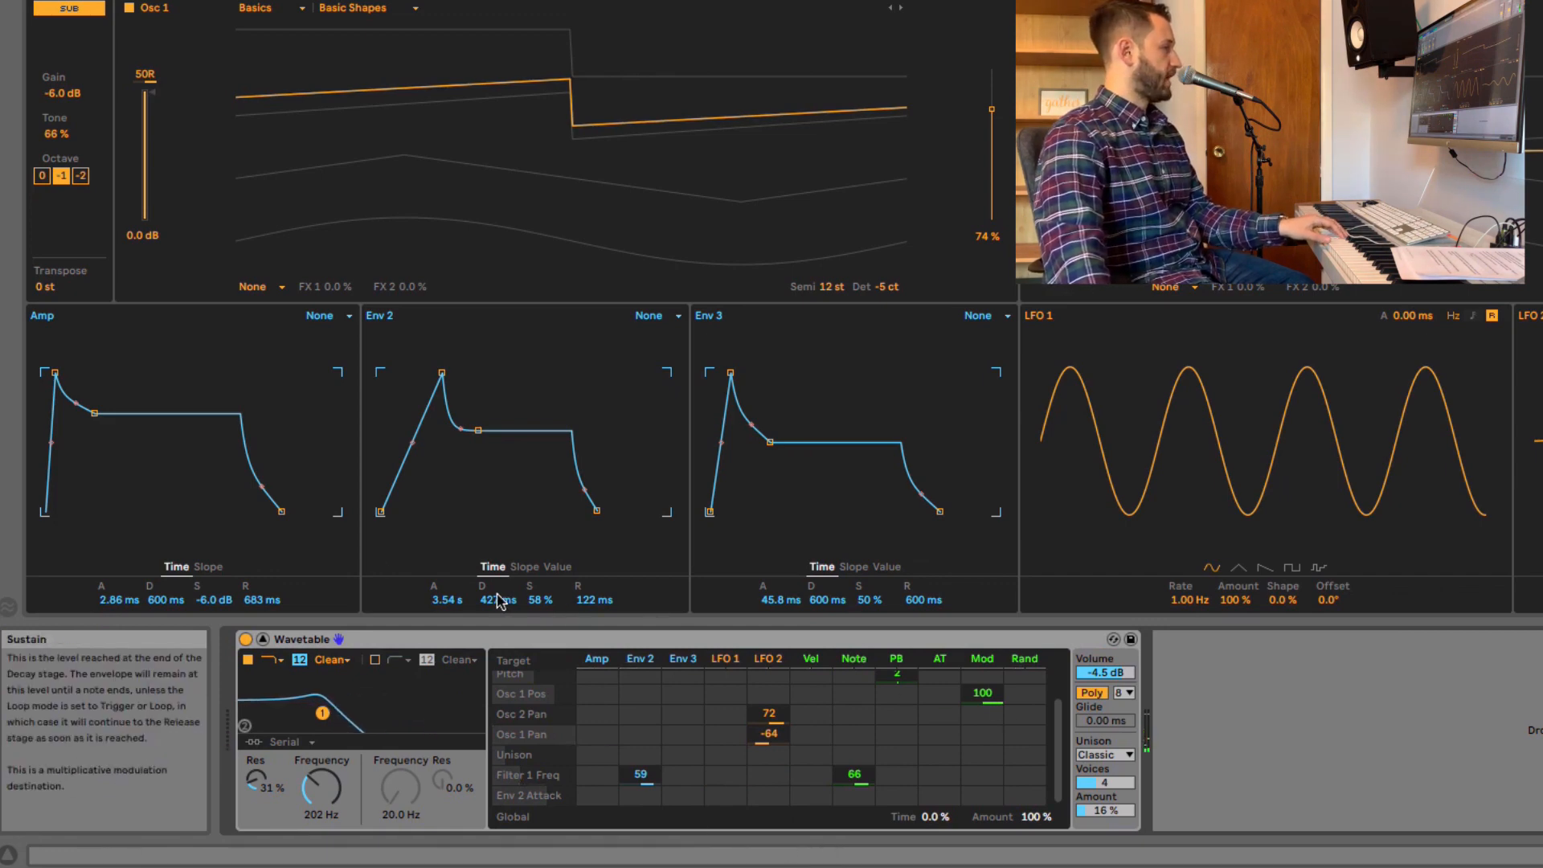
drag(781, 600, 781, 547)
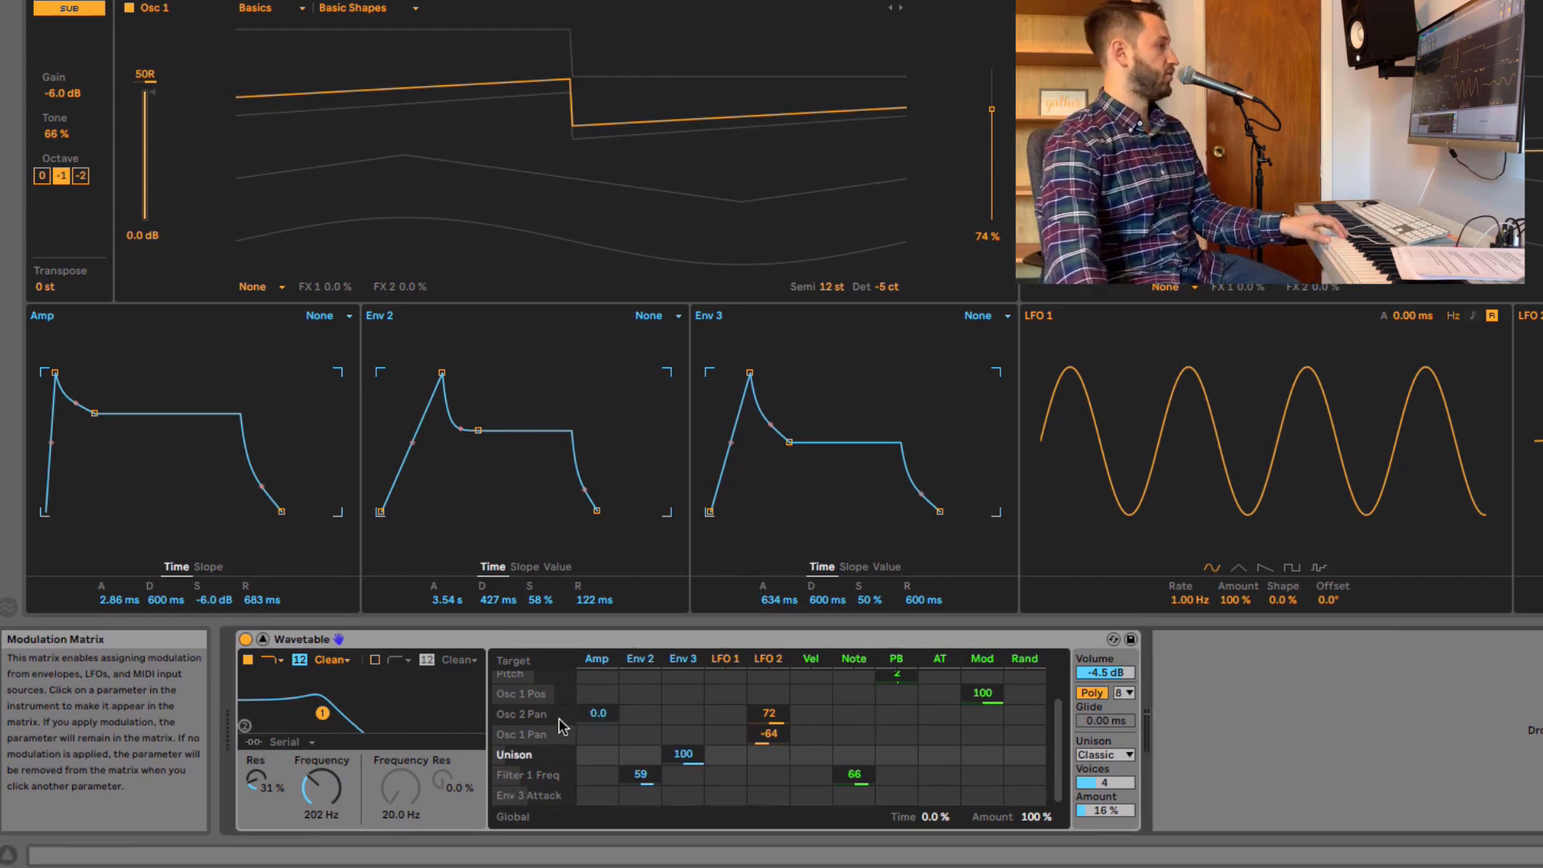
drag(776, 600, 776, 570)
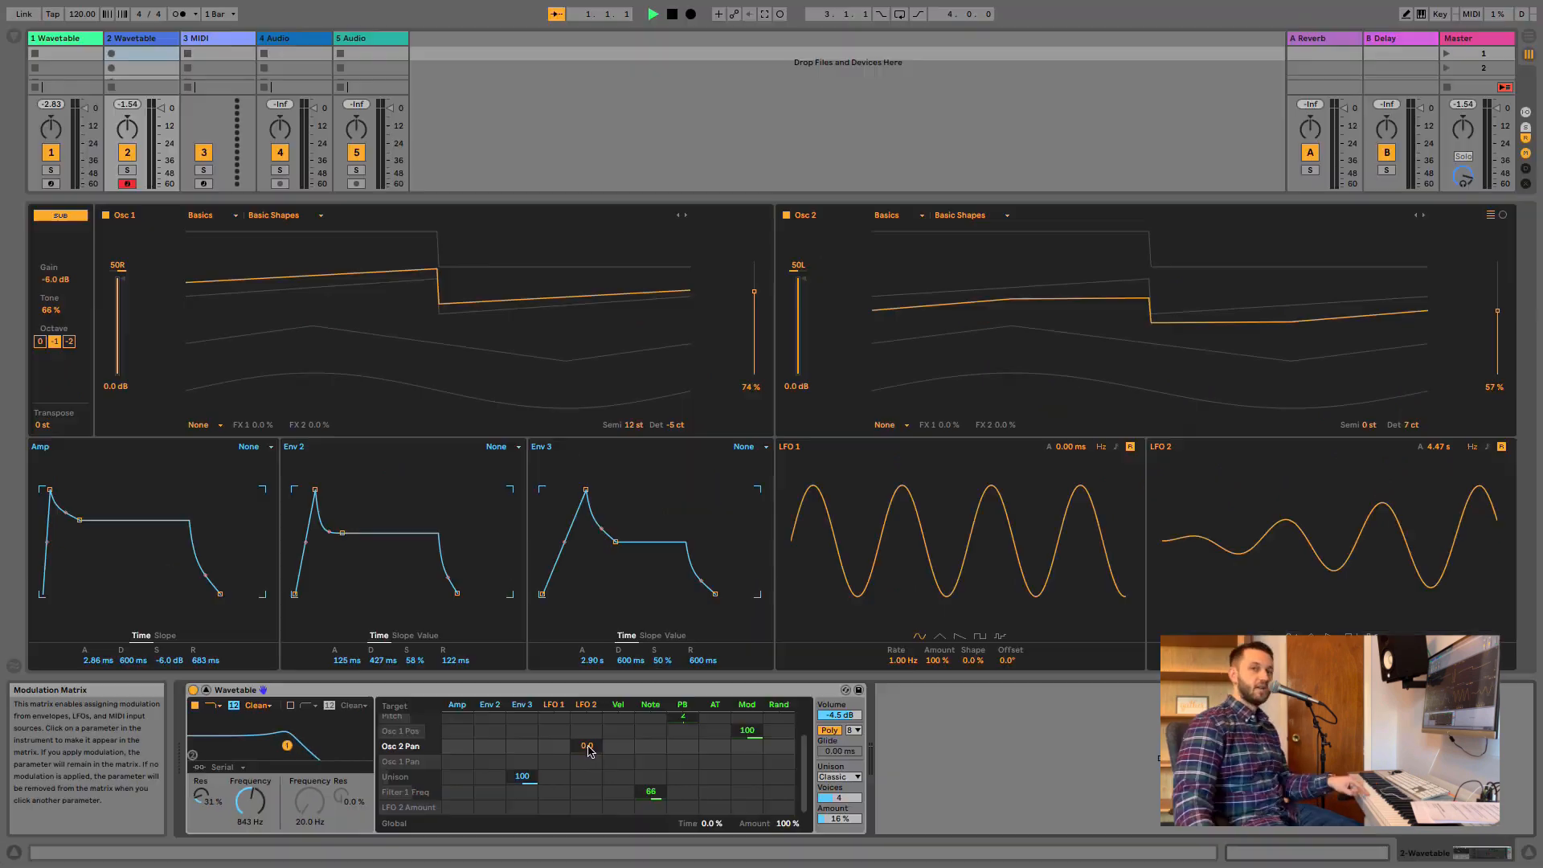
Modulate Osc 2 Pan by -84 and Osc 1 Pan by 100 from LFO 2, with its rate at 0.93 Hz and amount at 55 %.
drag(588, 750, 591, 754)
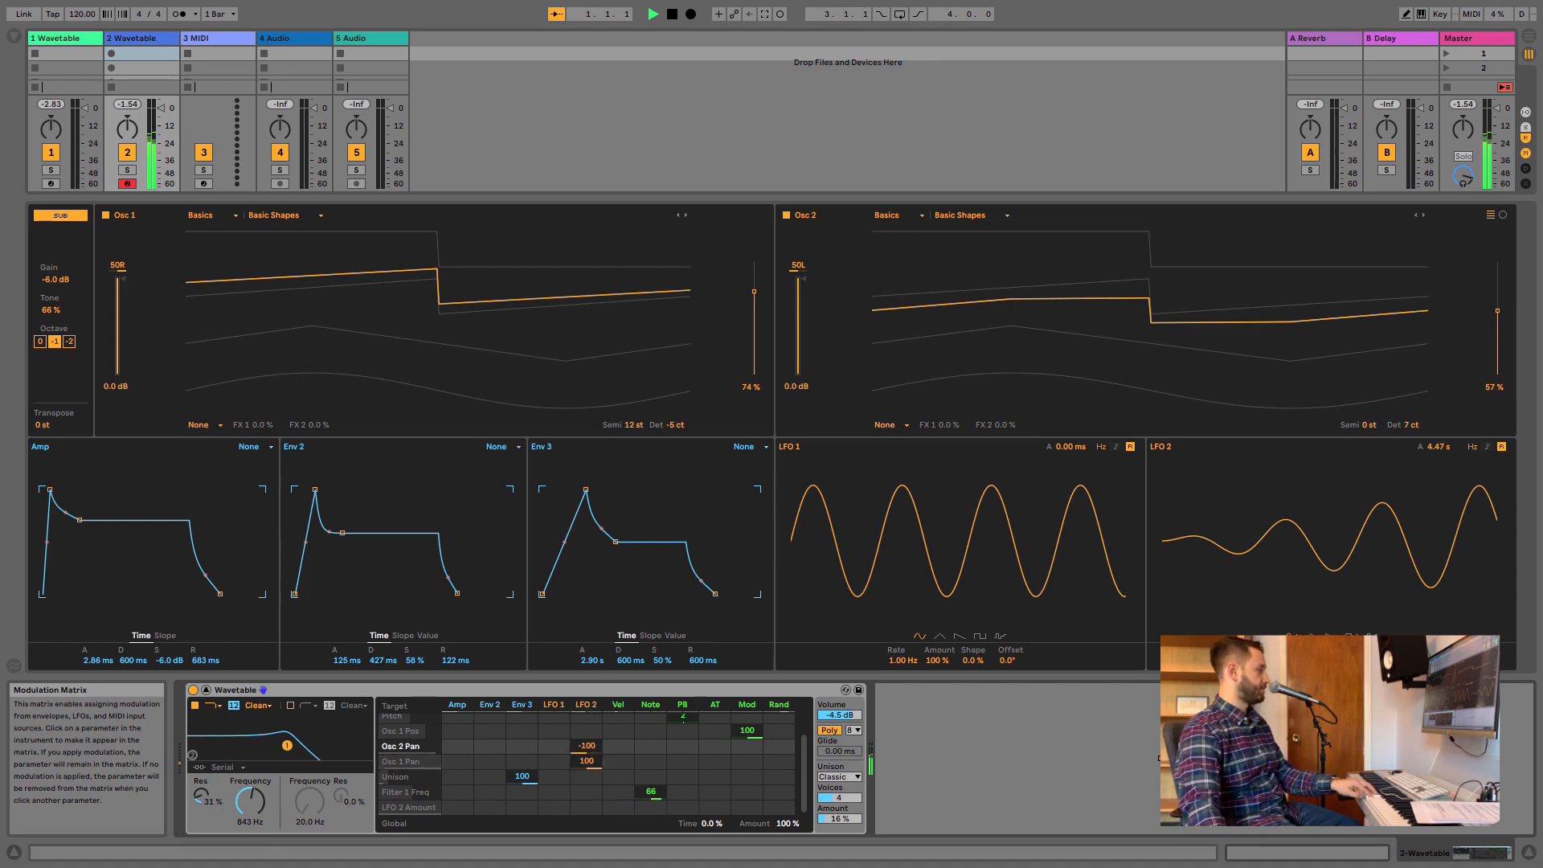
click(1311, 660)
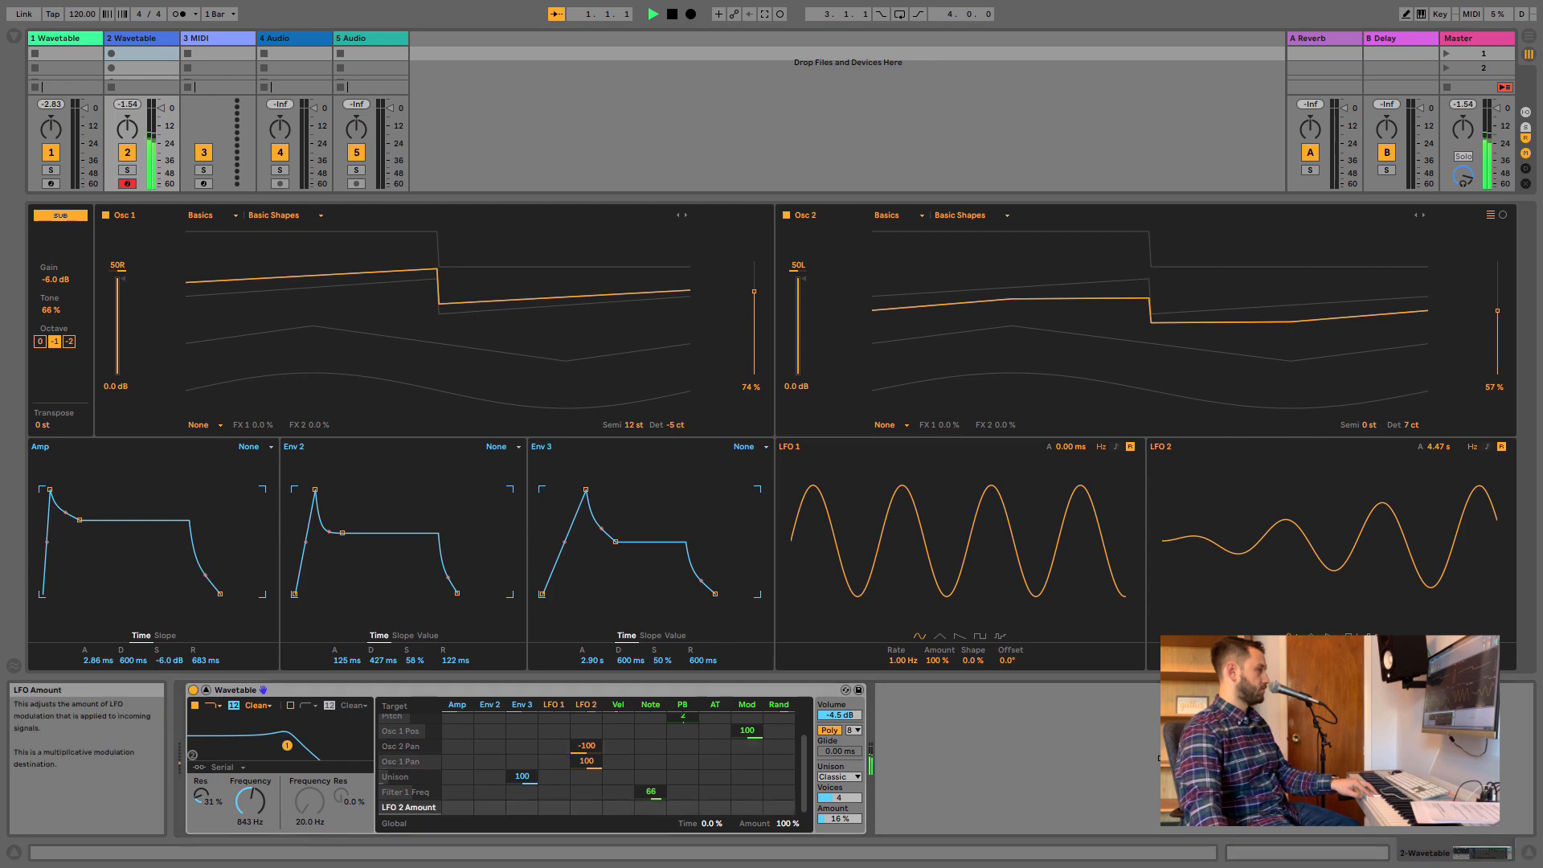
drag(587, 745, 587, 733)
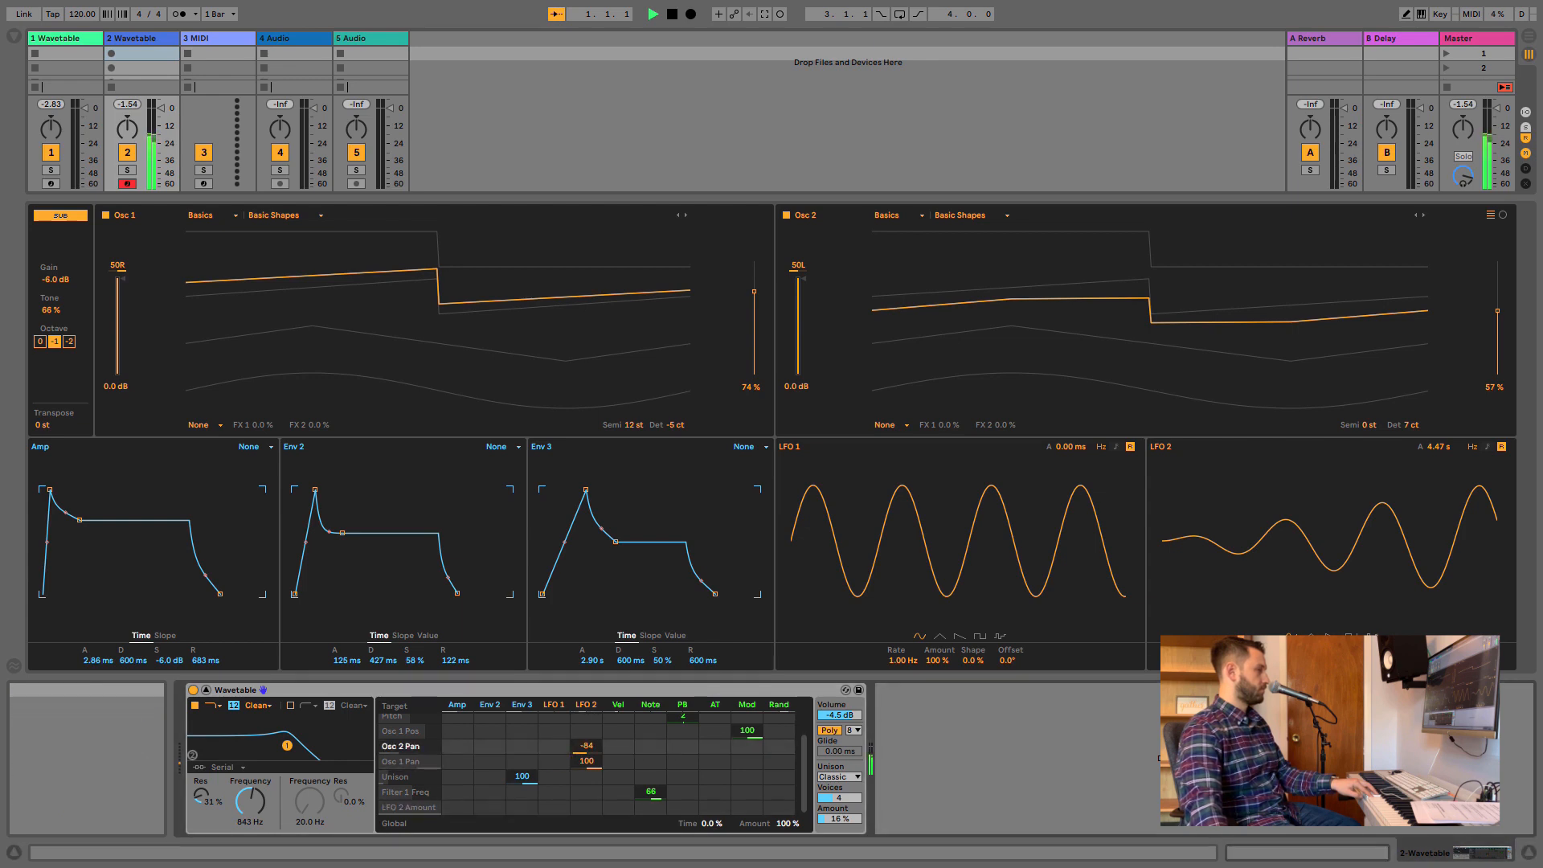
drag(1273, 660, 1273, 608)
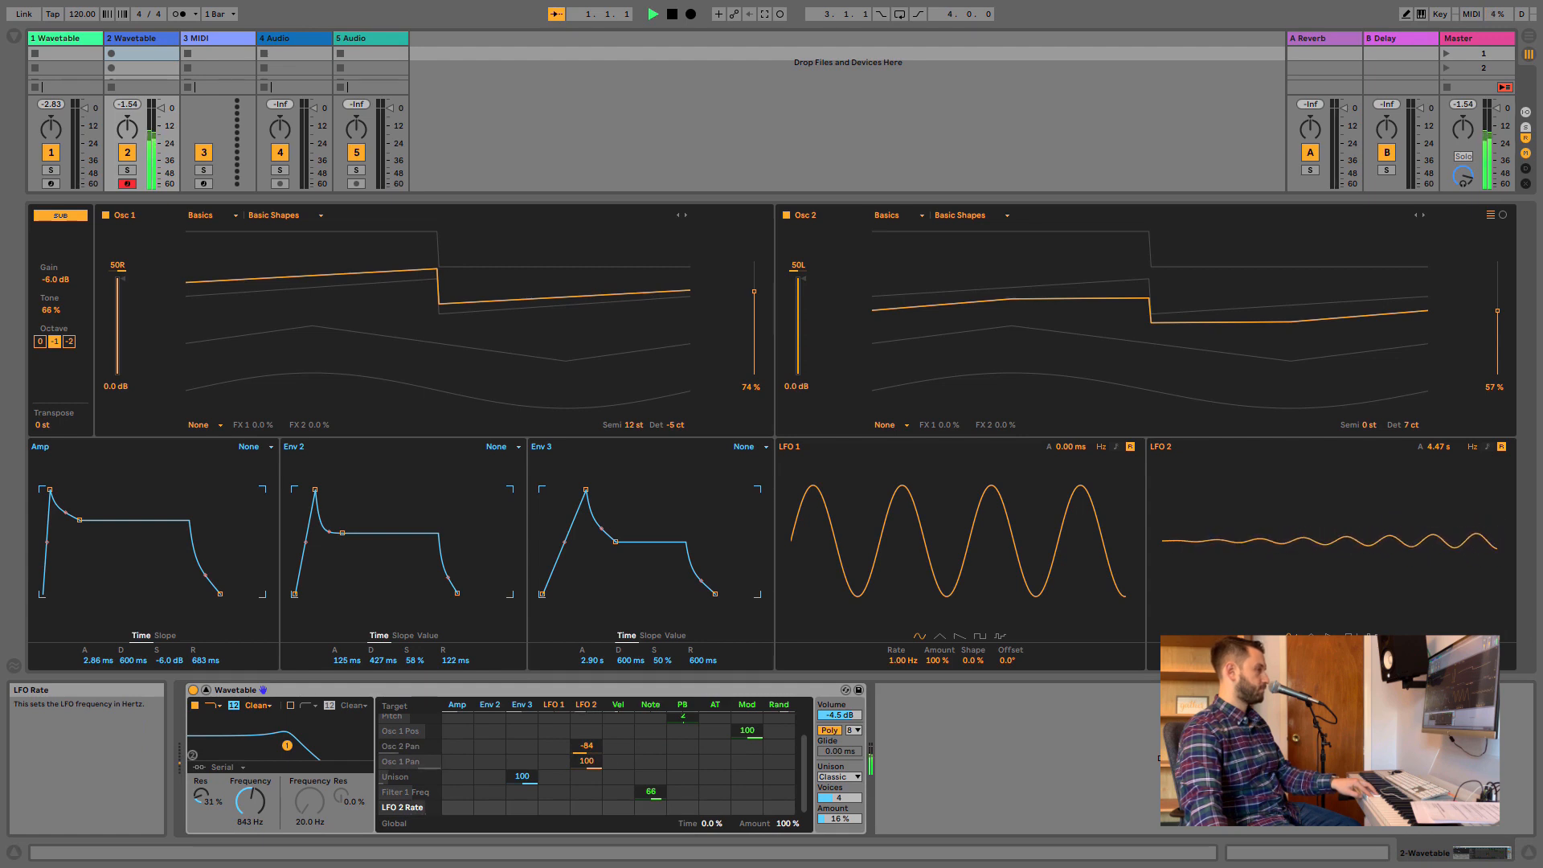
drag(1273, 660, 1311, 698)
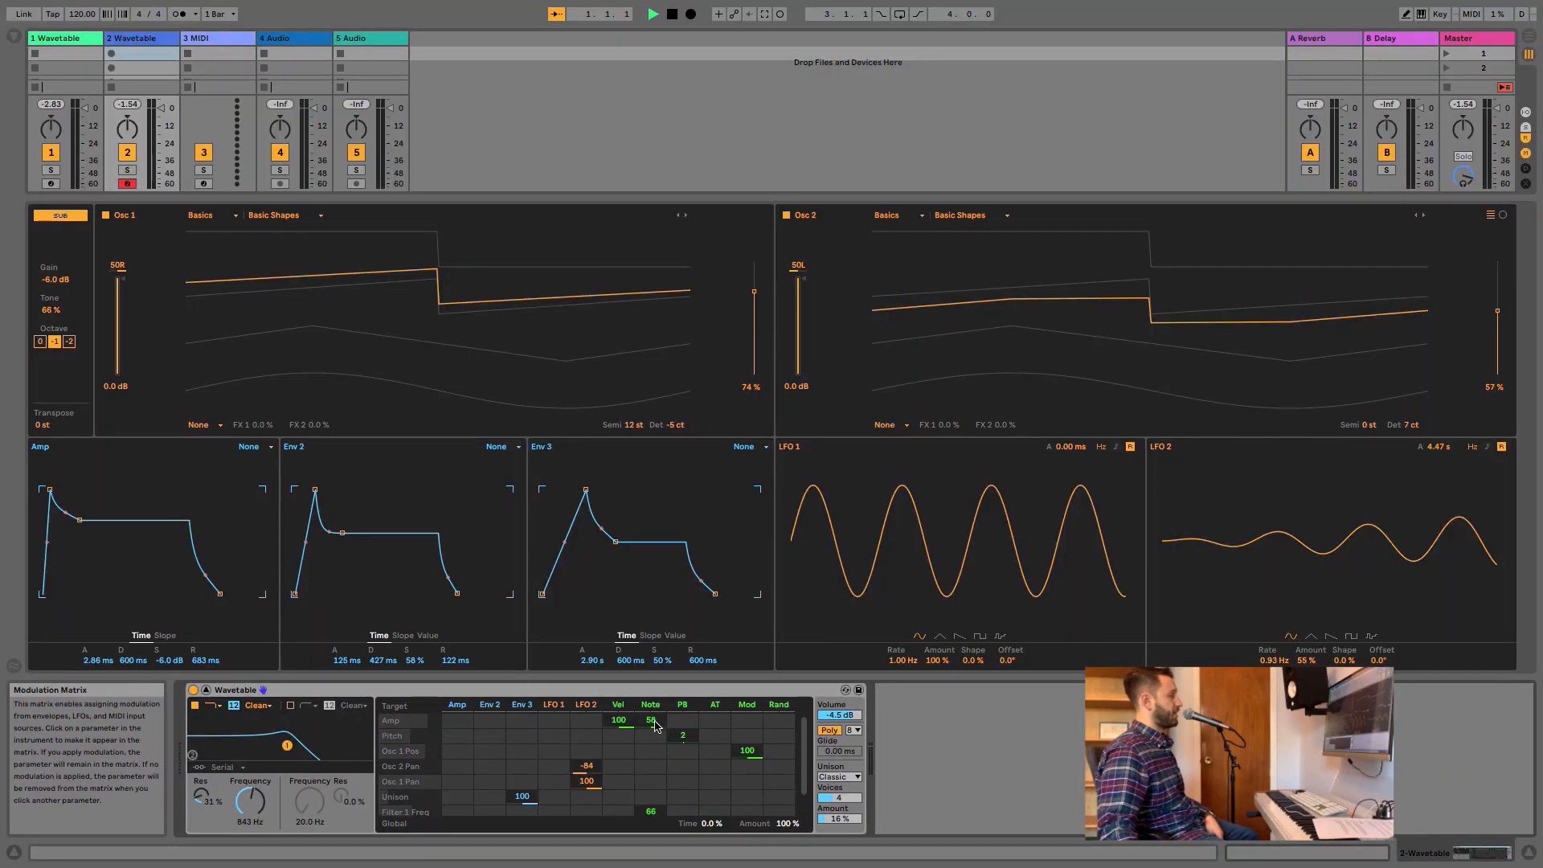
Reset the Amp target's Note modulation, try the extremes of -100 and 100, and set it to 94.
double_click(654, 724)
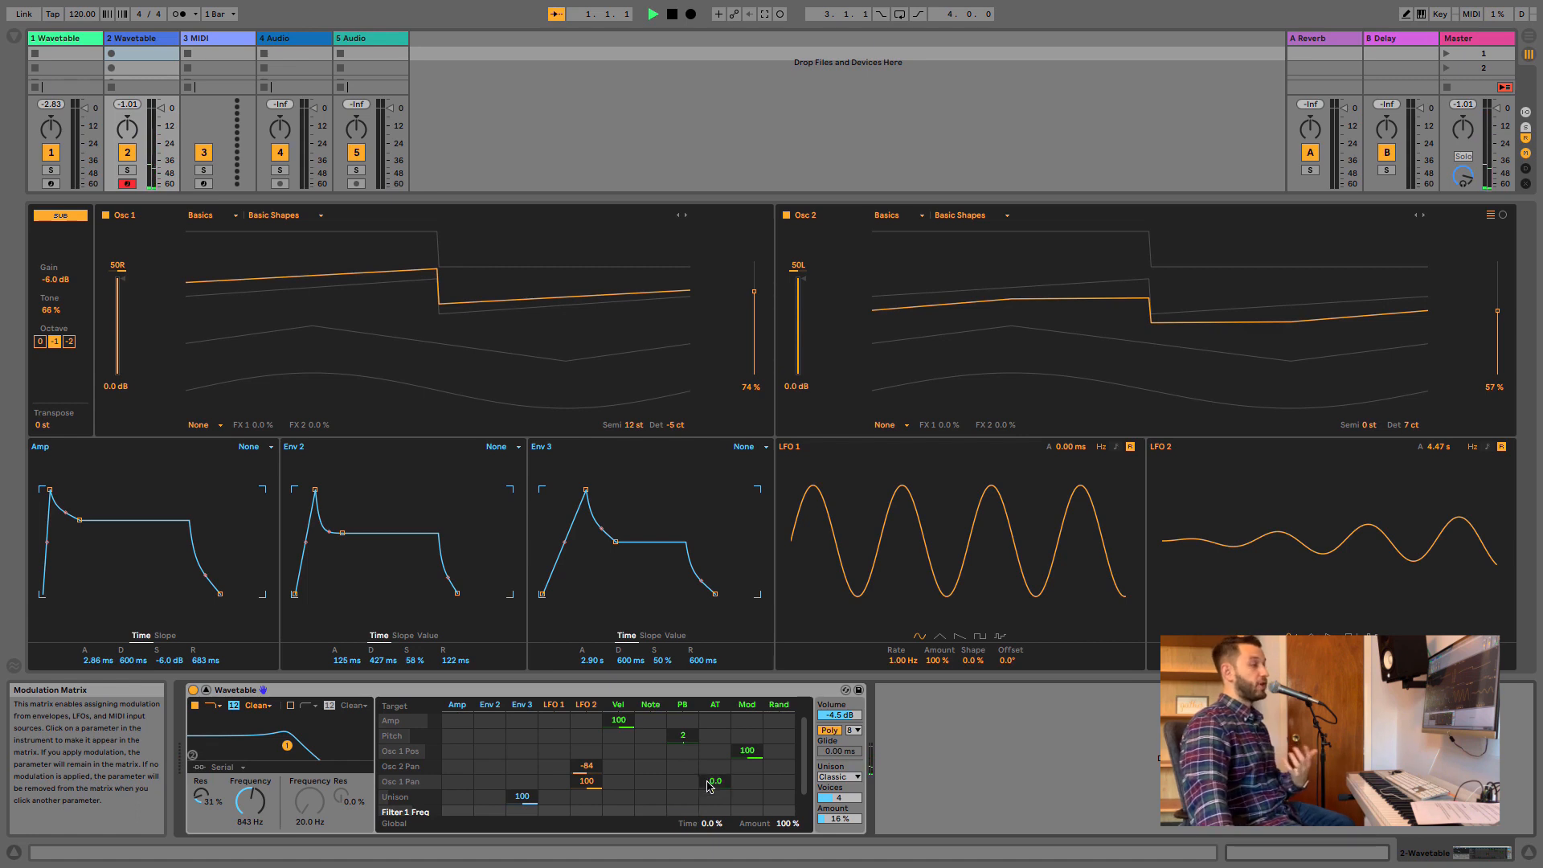
mouse_move(660, 722)
mouse_down()
mouse_move(660, 709)
mouse_move(680, 736)
mouse_up()
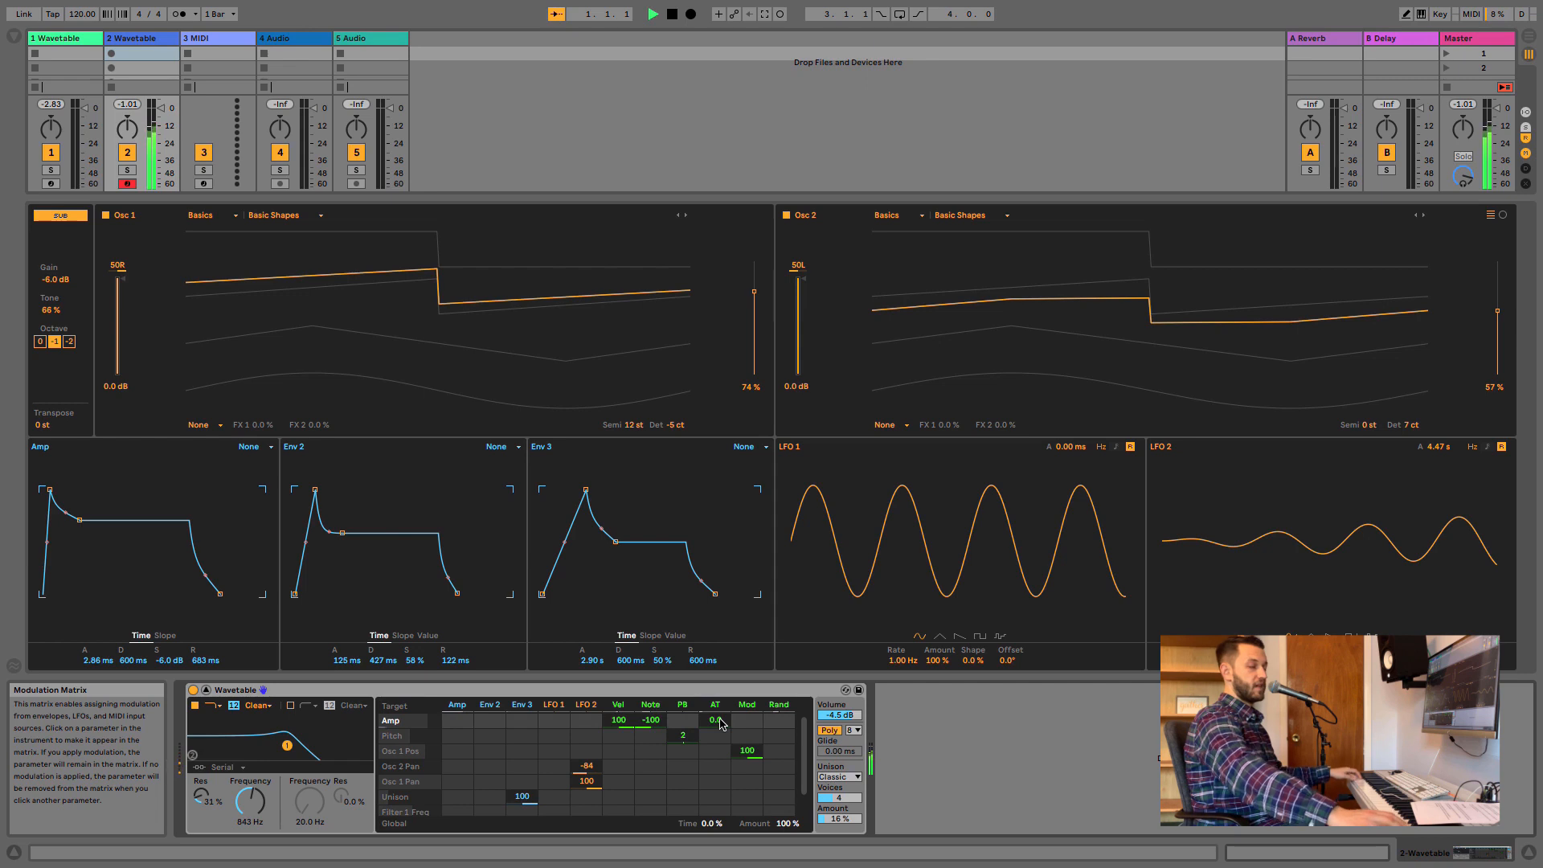
drag(651, 720, 651, 700)
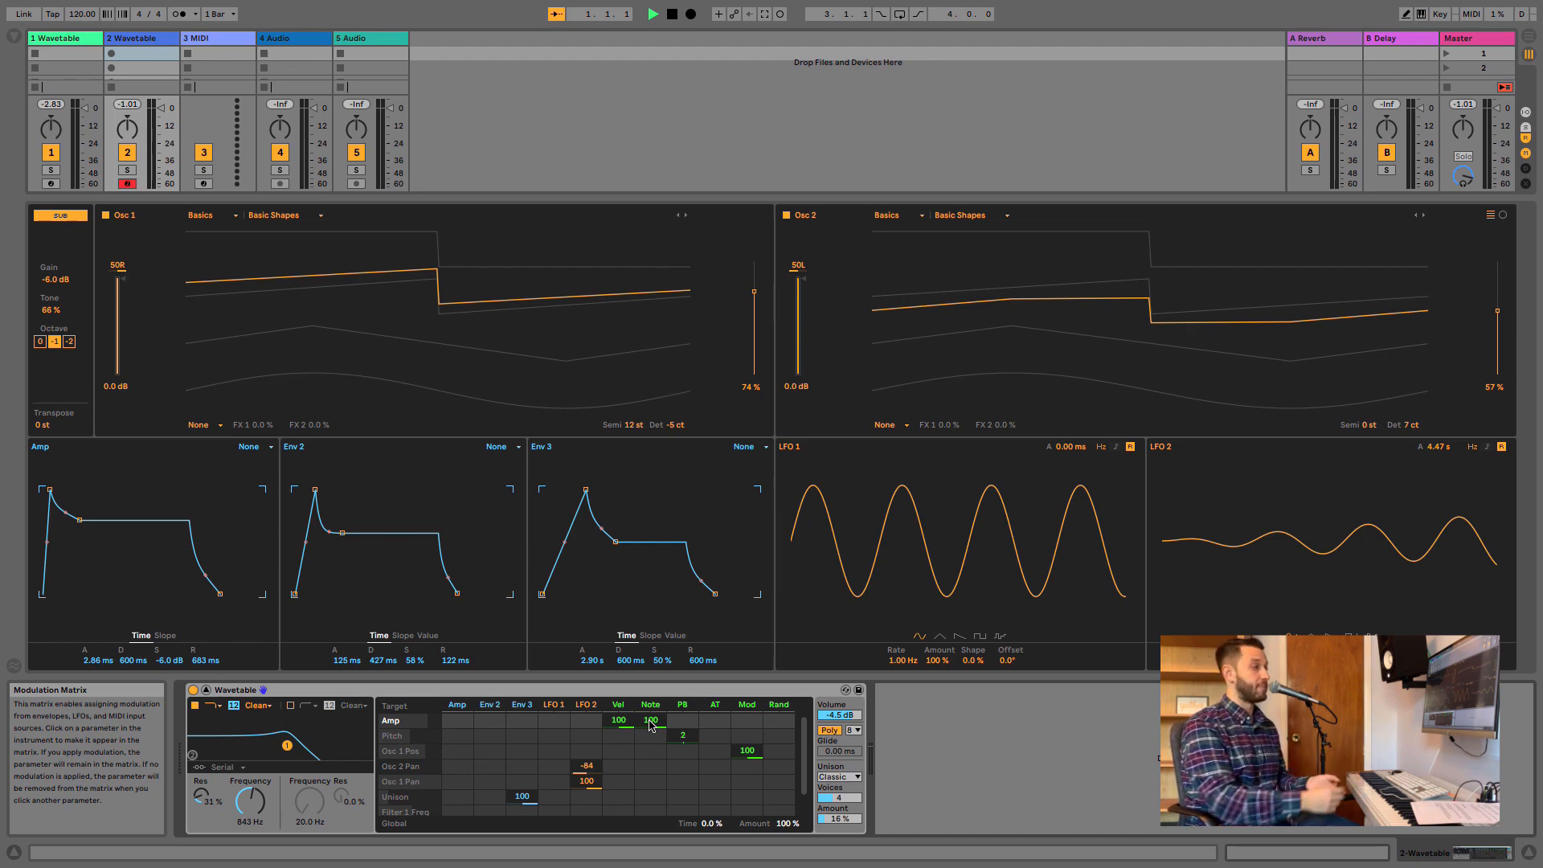
drag(651, 726, 651, 732)
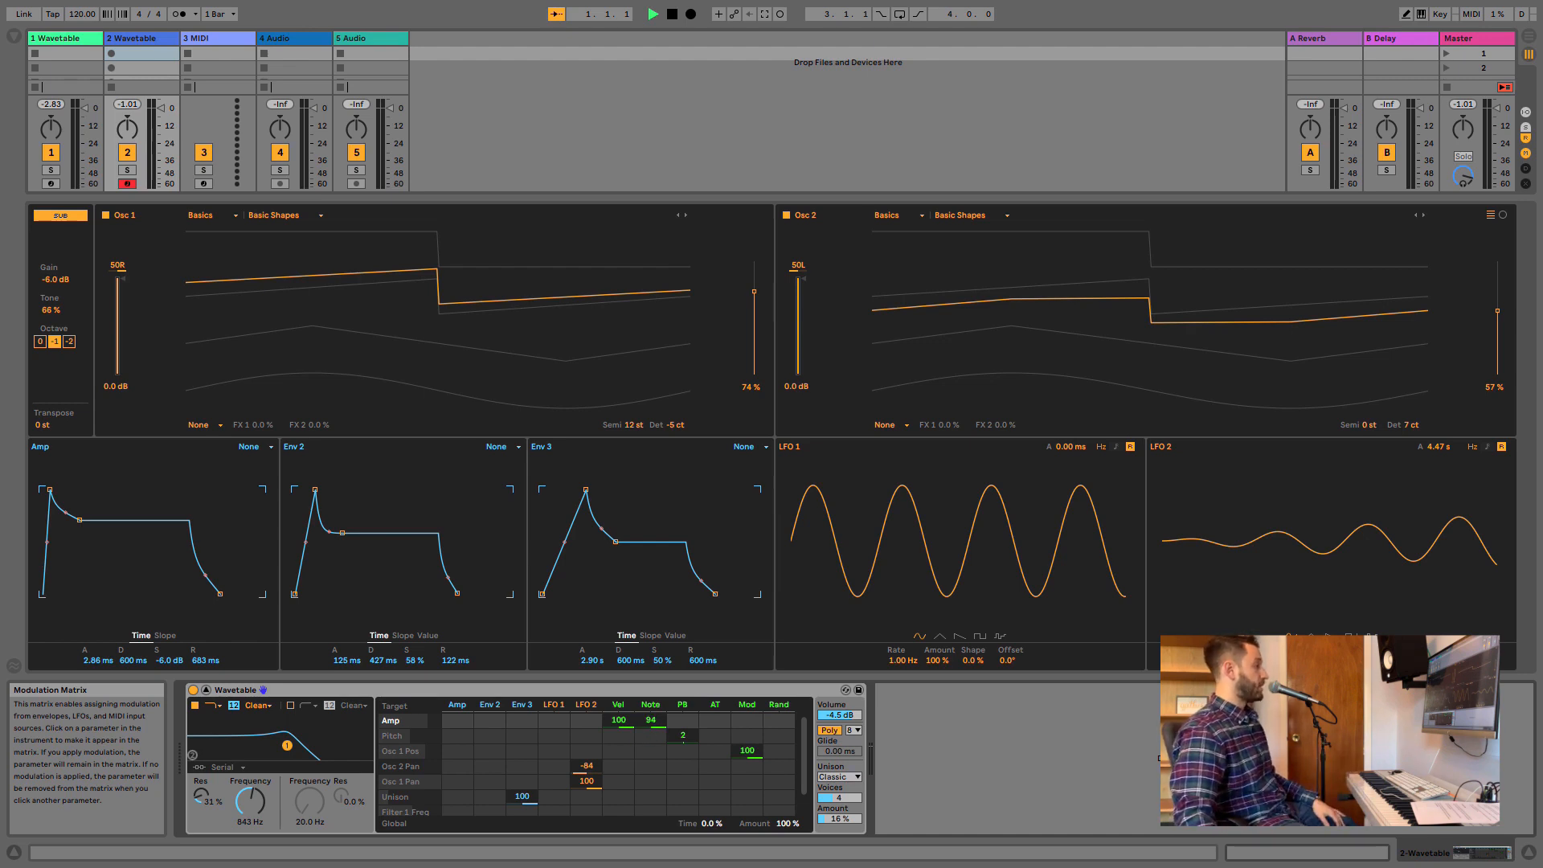
Set the Note modulation of Filter 1 Freq to 100 and lower the filter's base frequency to 435 Hz.
scroll(489, 823, down, 1)
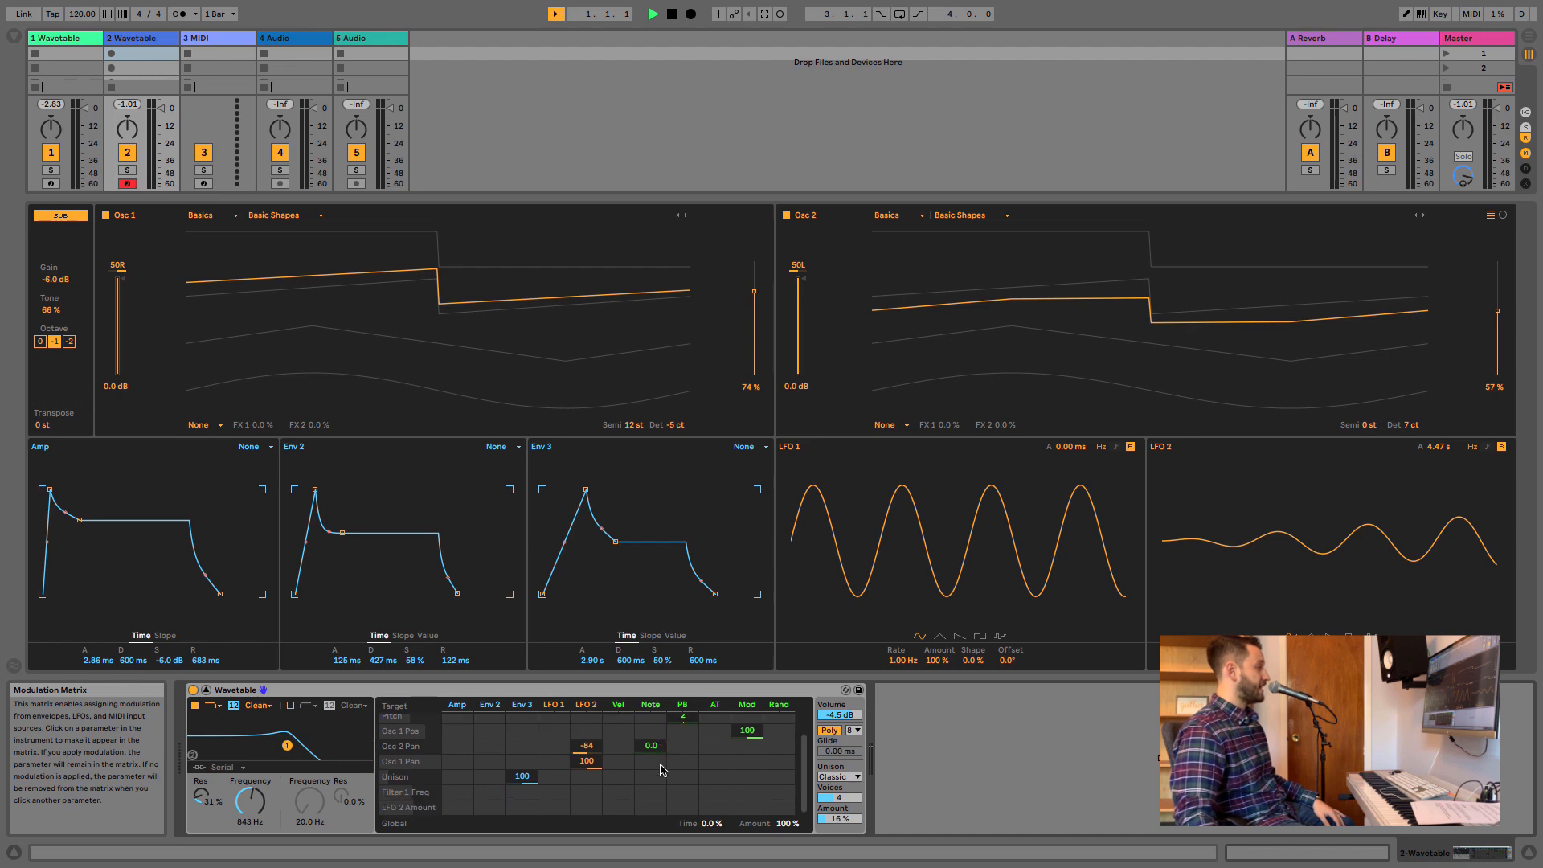
double_click(651, 791)
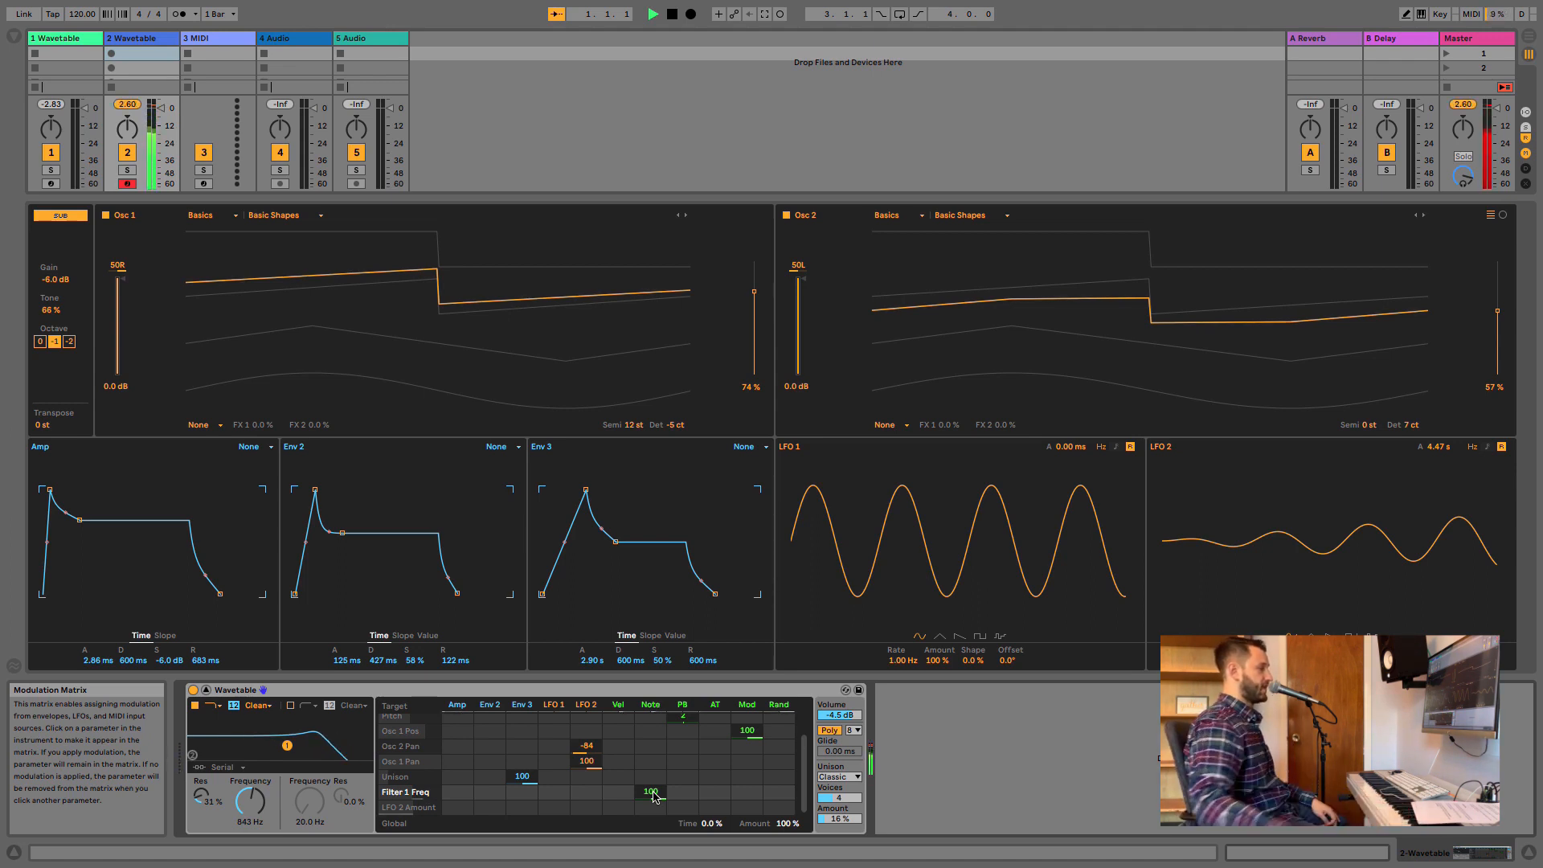
drag(250, 802, 250, 818)
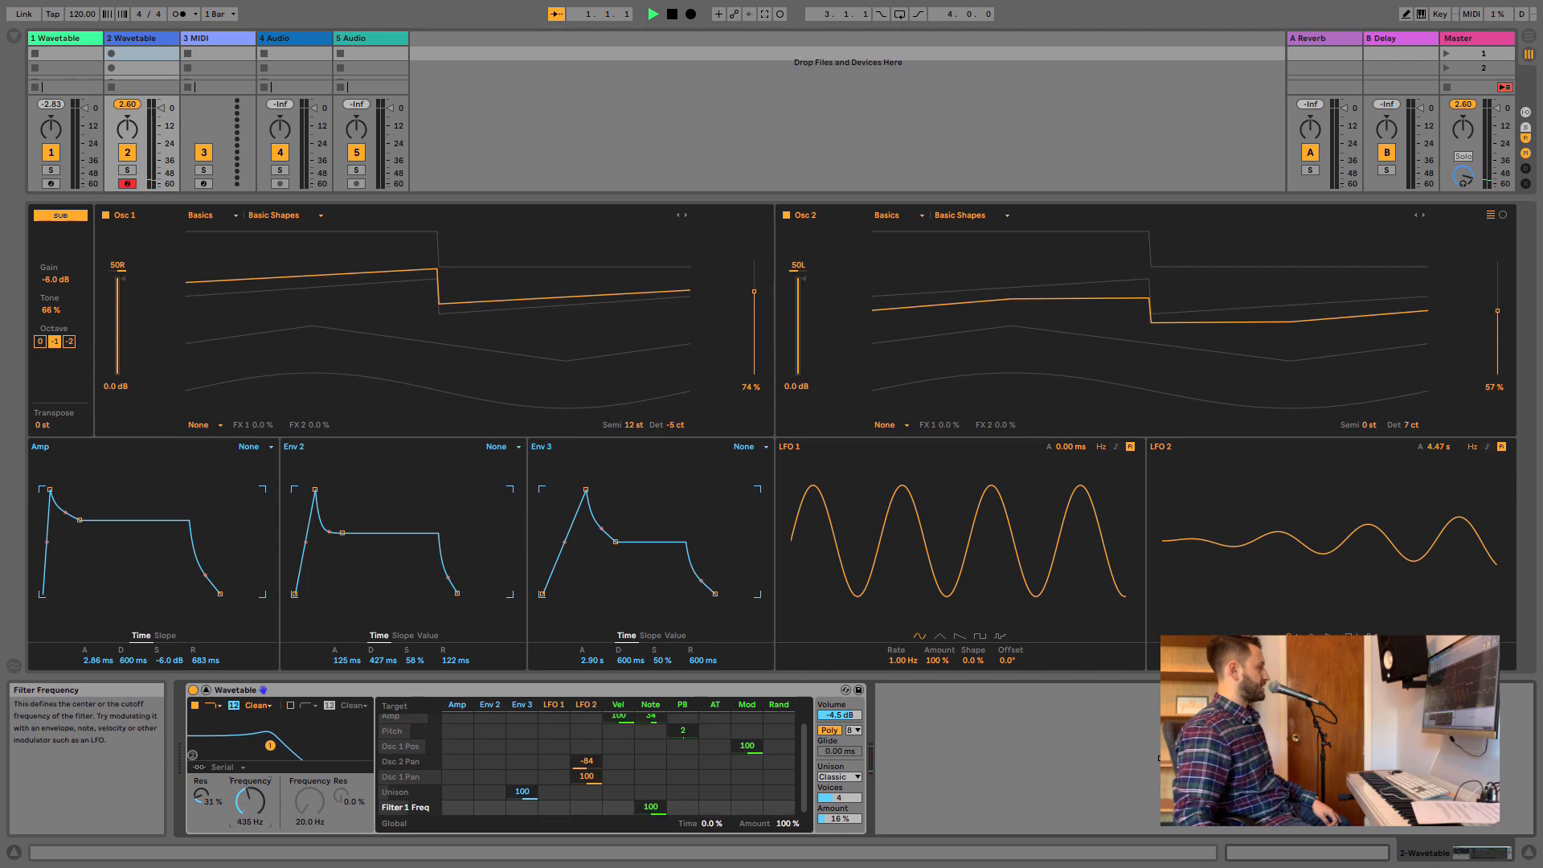